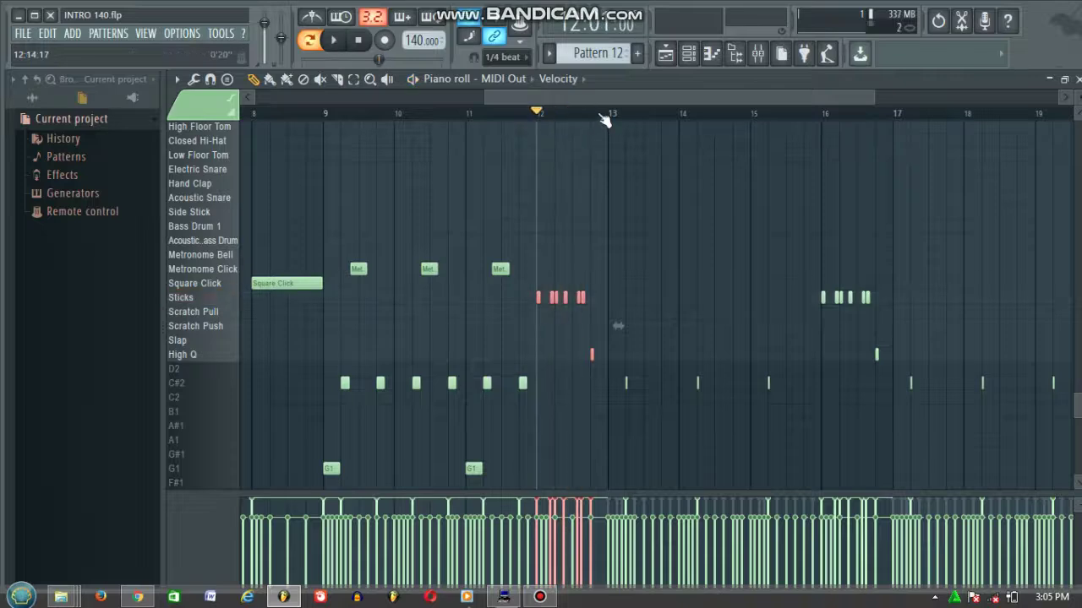
Play back bar 12 to listen to its selected Sticks and High Q notes
scroll(350, 282, "up", 3)
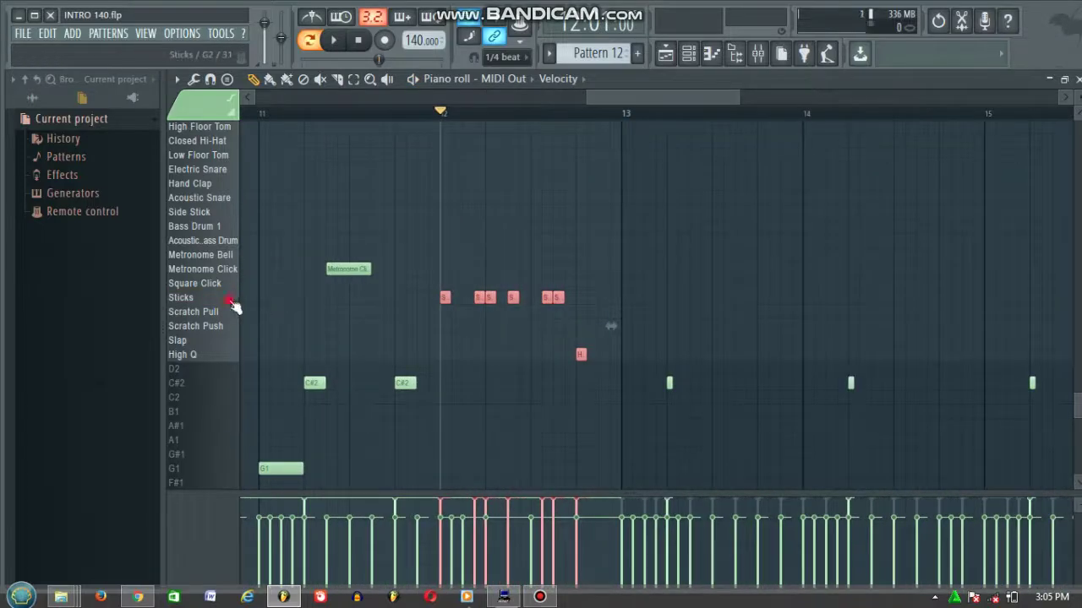
key("space")
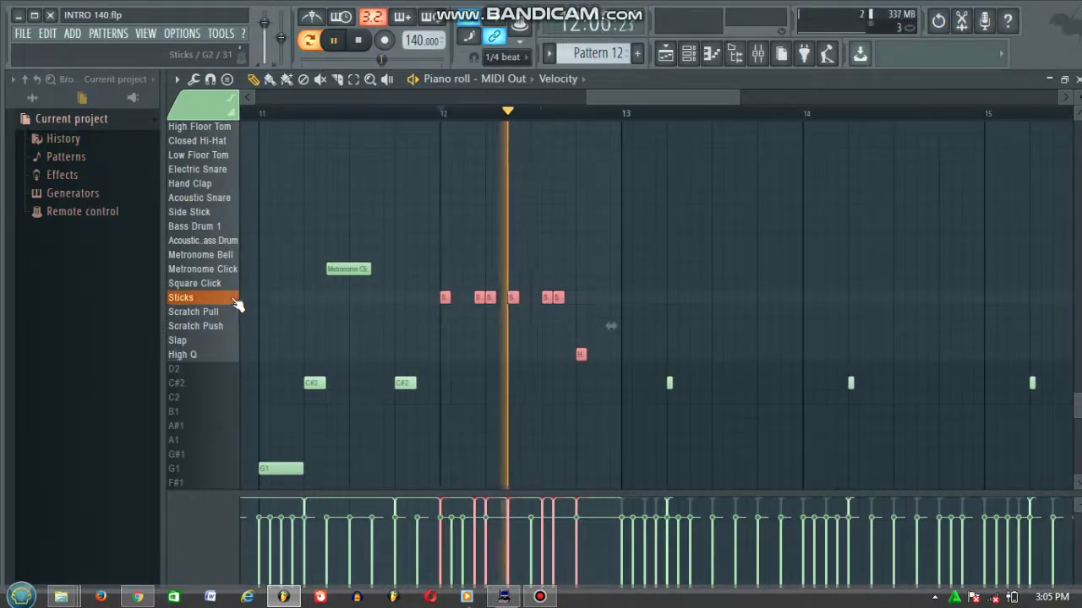
key("space")
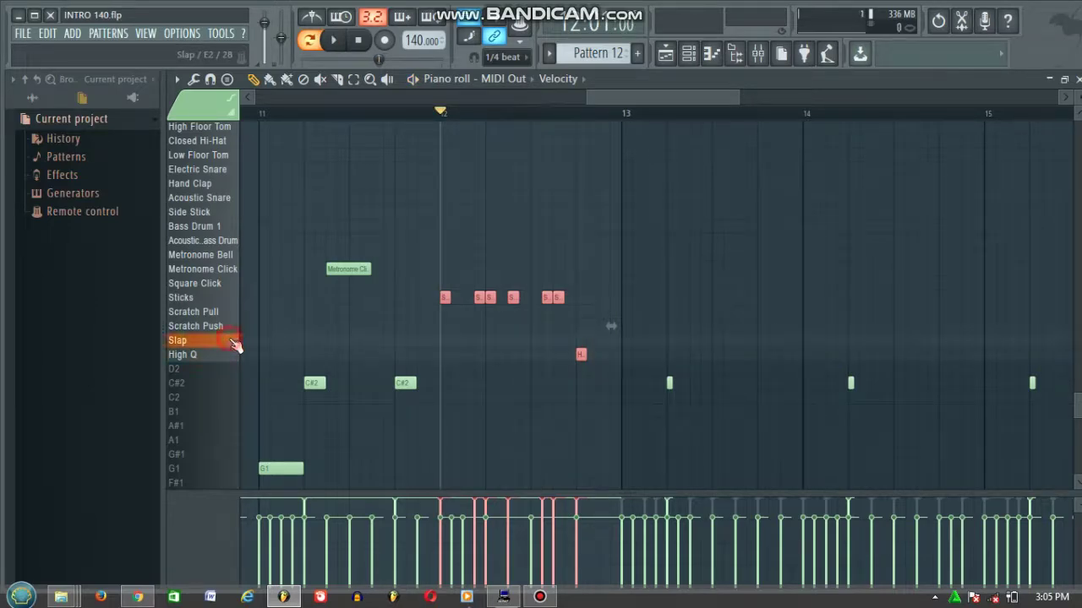
key("space")
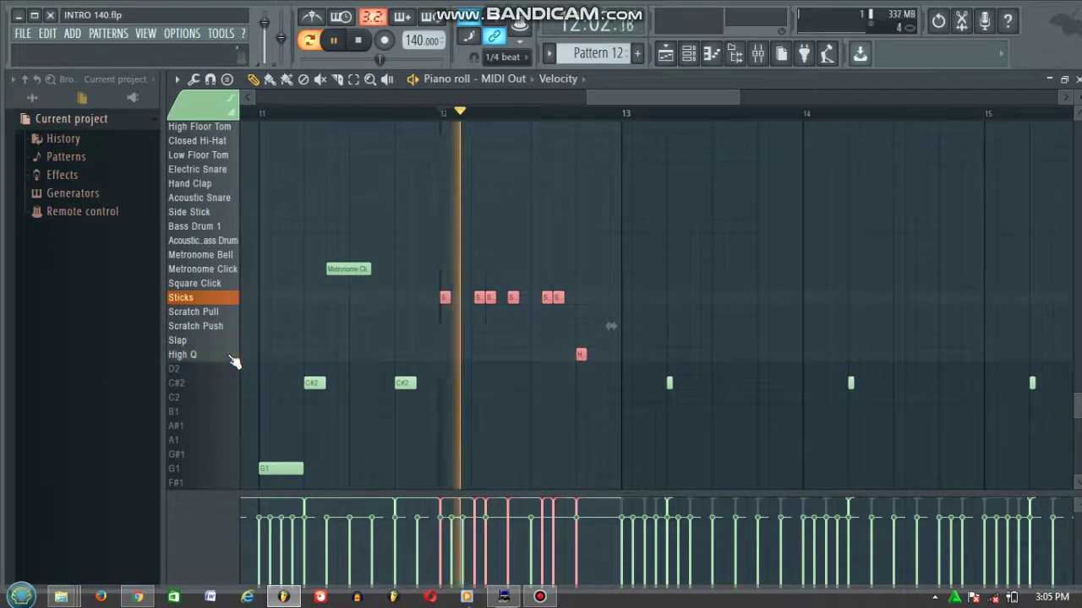
key("space")
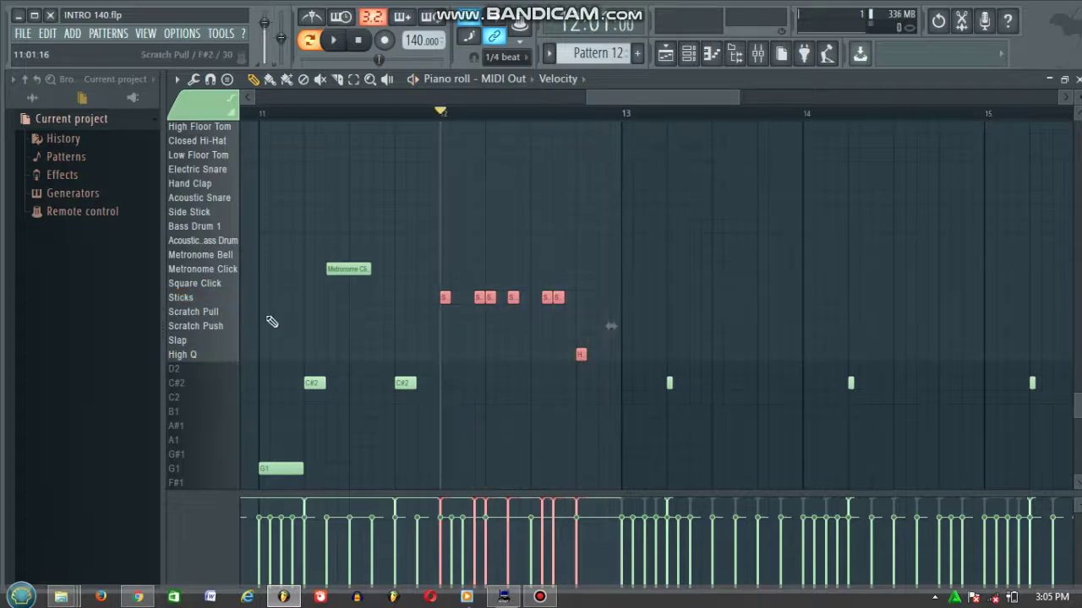
Delete the Low Bongo note at the end of bar 12 and play the bar back
scroll(271, 312, "up", 7)
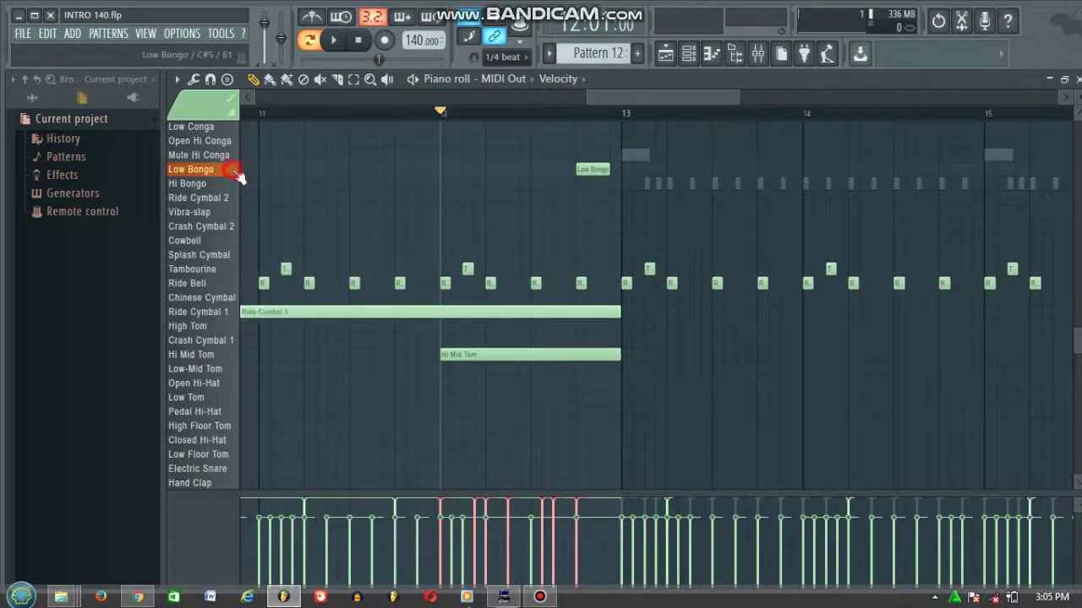
right_click(586, 169)
key("space")
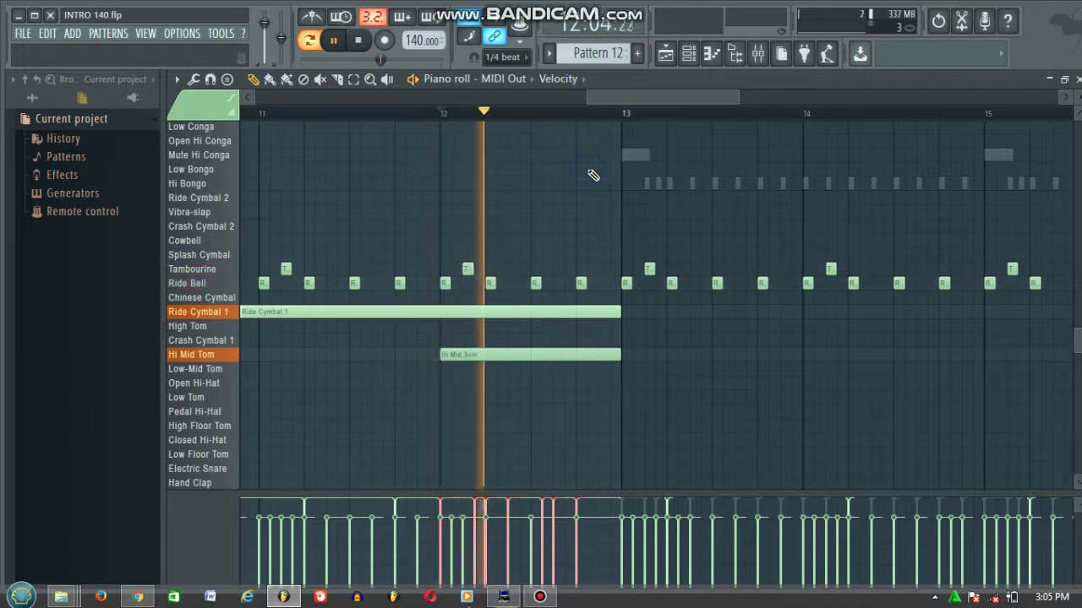
key("space")
Examine the percussion notes across the pattern, from bar 1 through bar 20
scroll(577, 175, "down", 11)
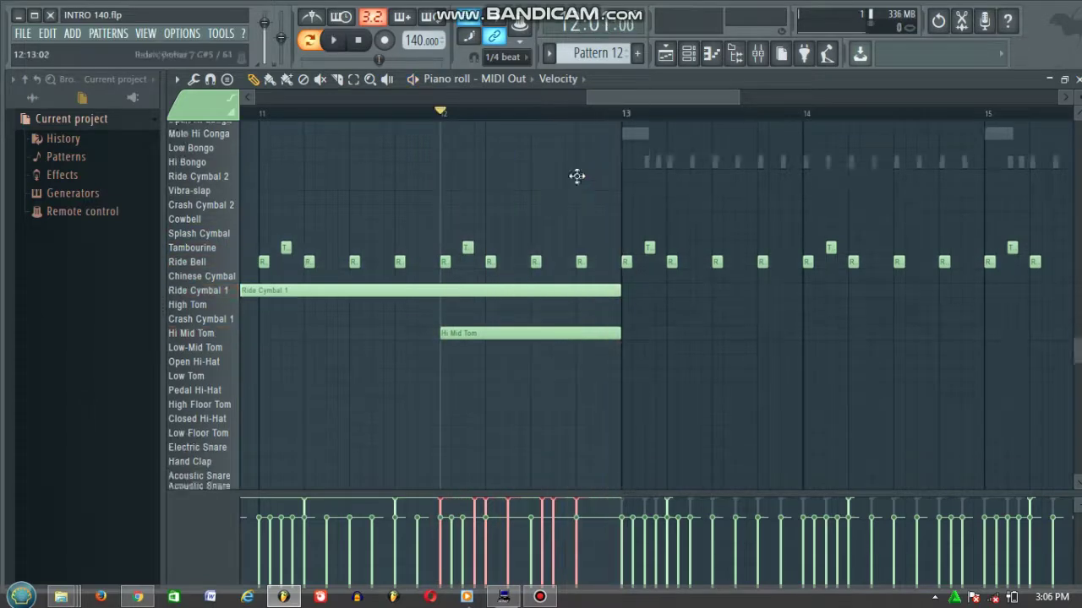
scroll(577, 180, "up", 5)
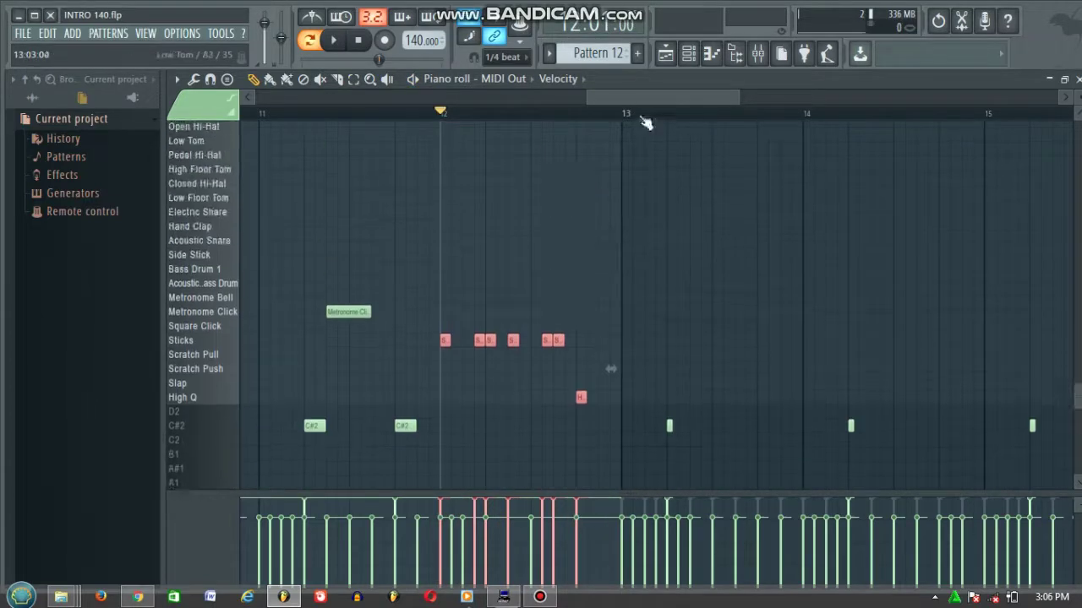
scroll(643, 102, "down", 3)
left_click_drag(634, 98, 744, 106)
scroll(751, 214, "down", 10)
scroll(738, 222, "up", 13)
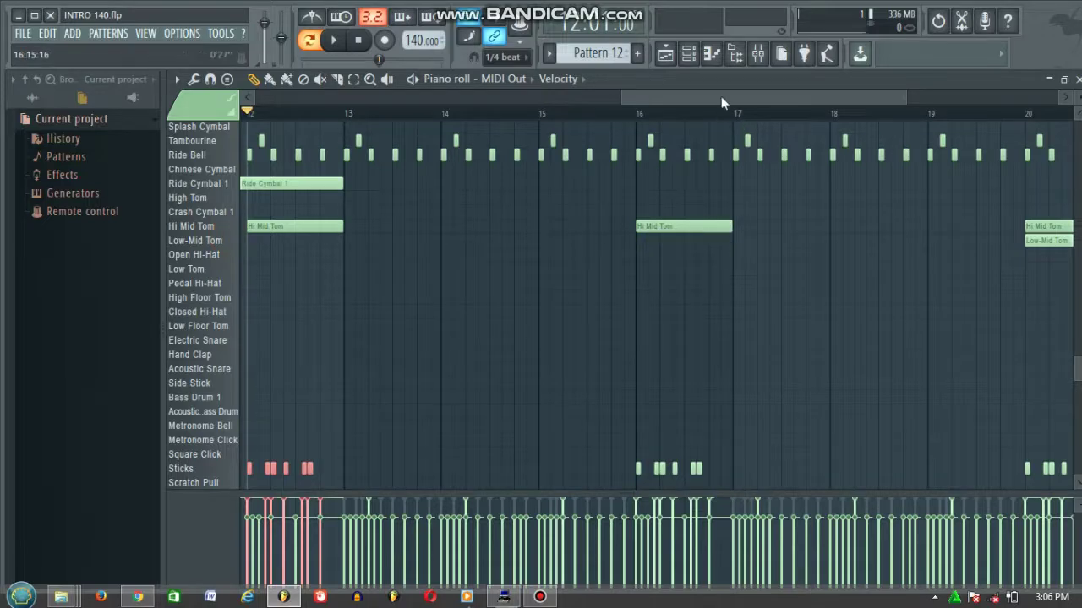
left_click_drag(721, 97, 468, 117)
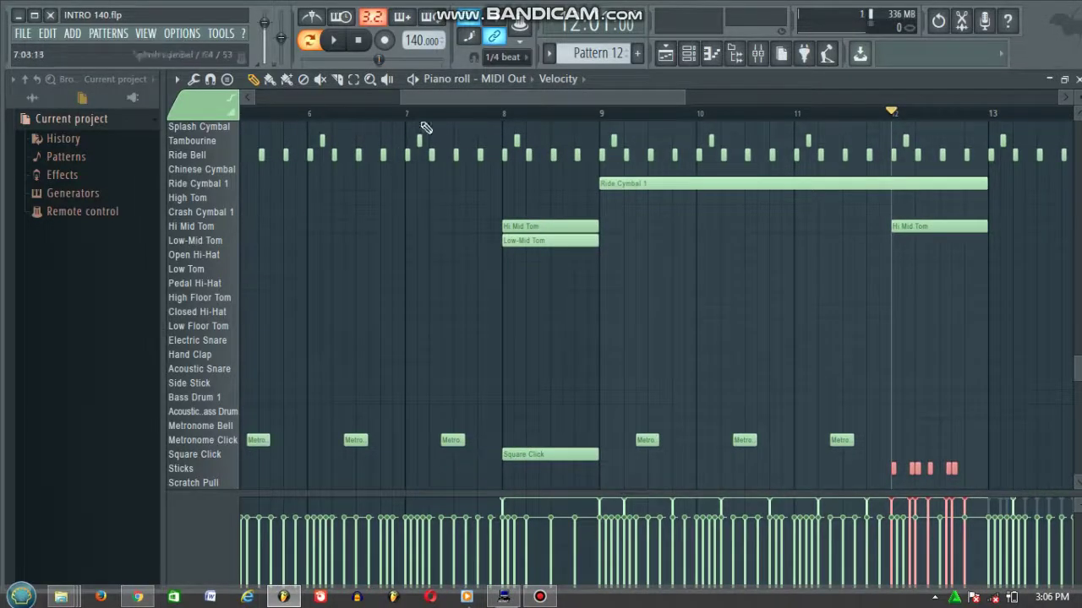
left_click_drag(447, 100, 364, 103)
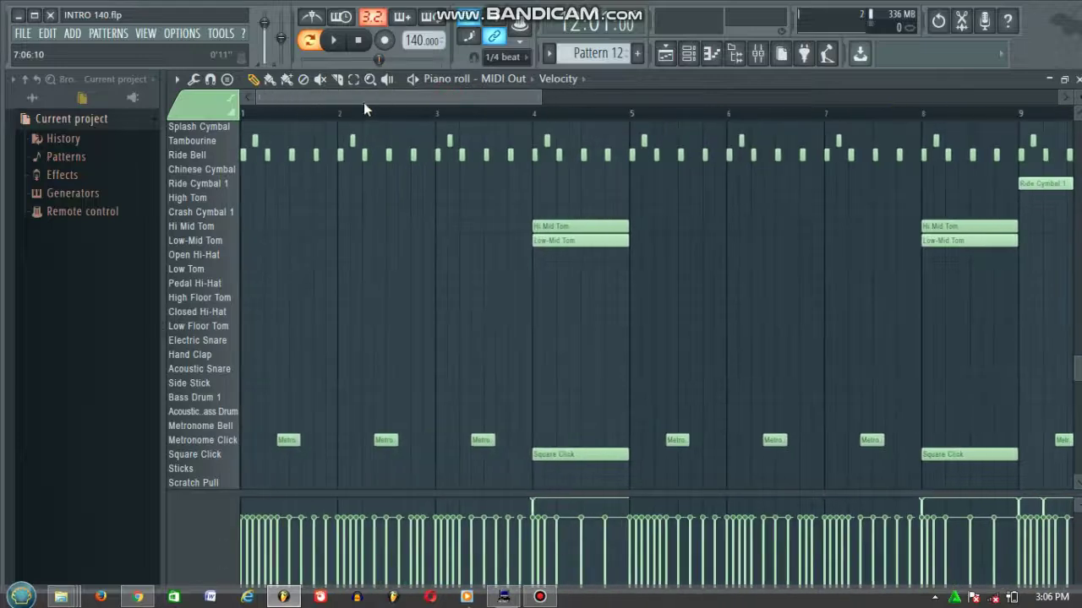
left_click_drag(496, 99, 849, 95)
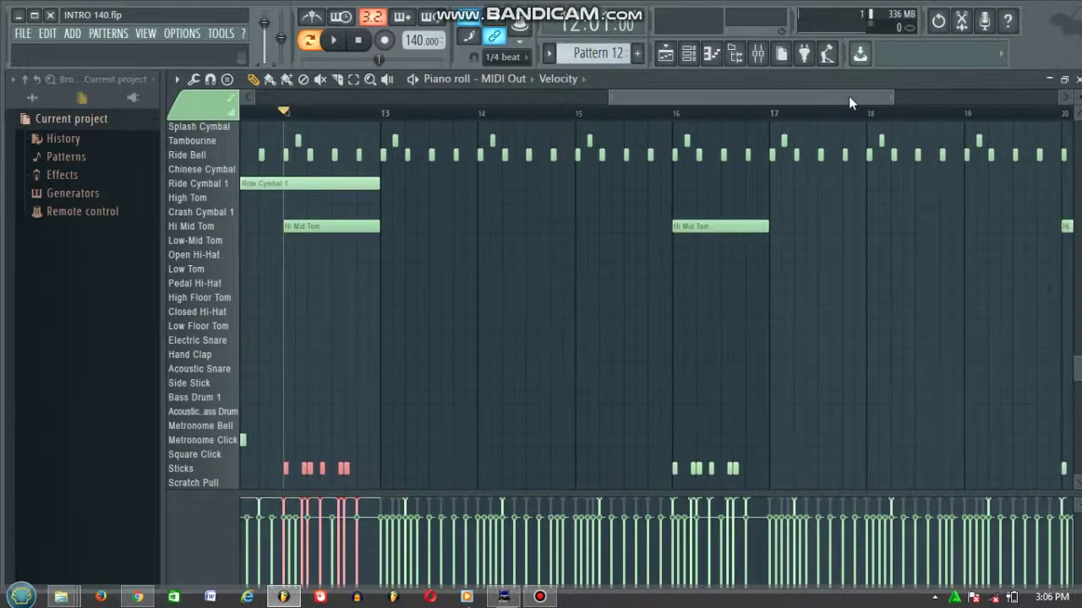
Play the pattern from bar 16 and from bar 20 to check the fills there
left_click(676, 113)
key("space")
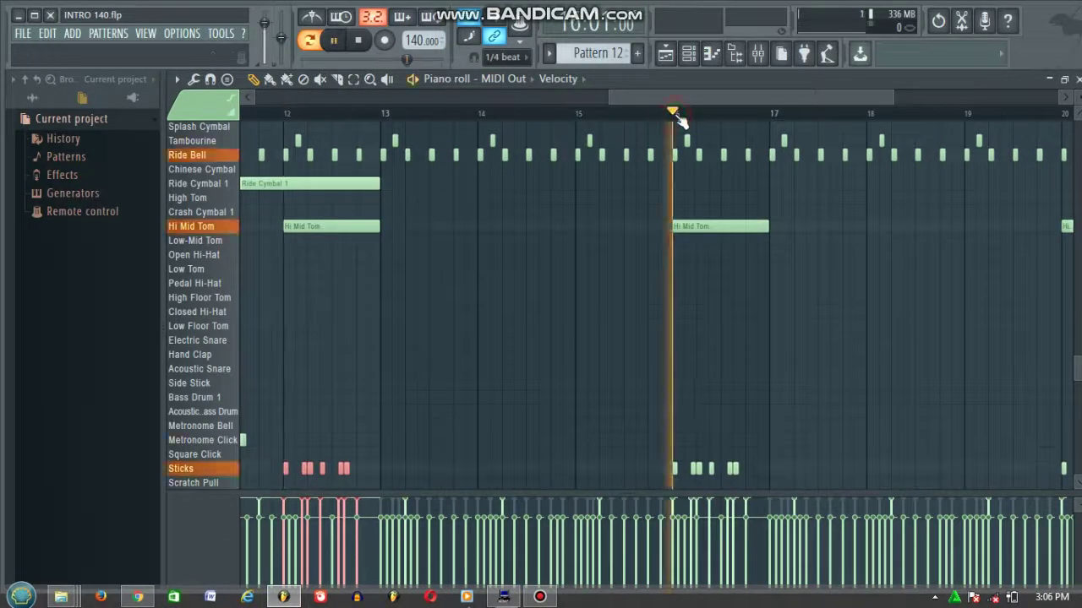
key("space")
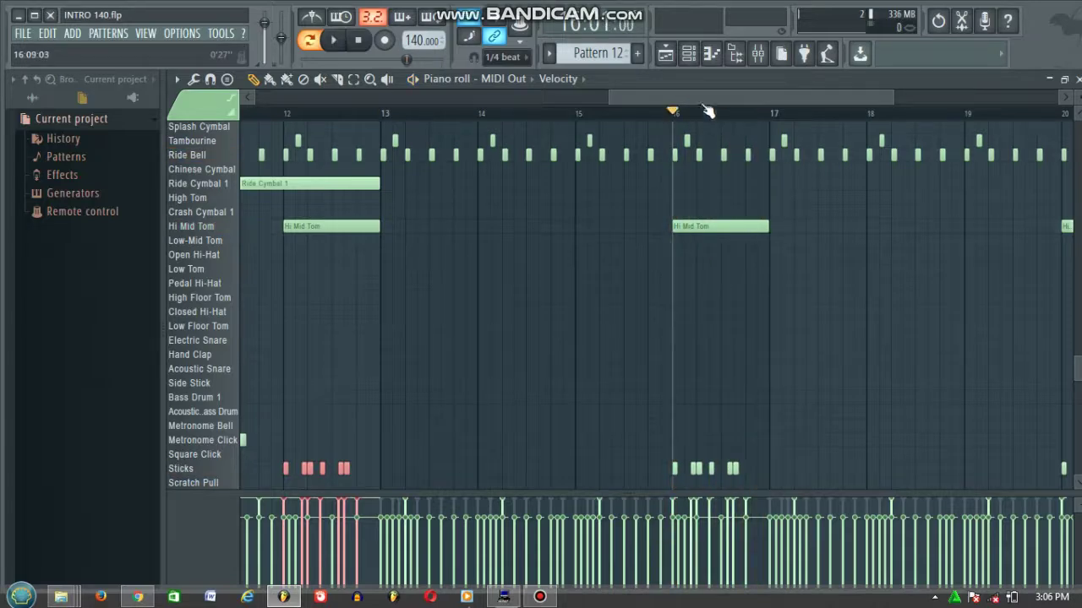
left_click_drag(657, 100, 769, 118)
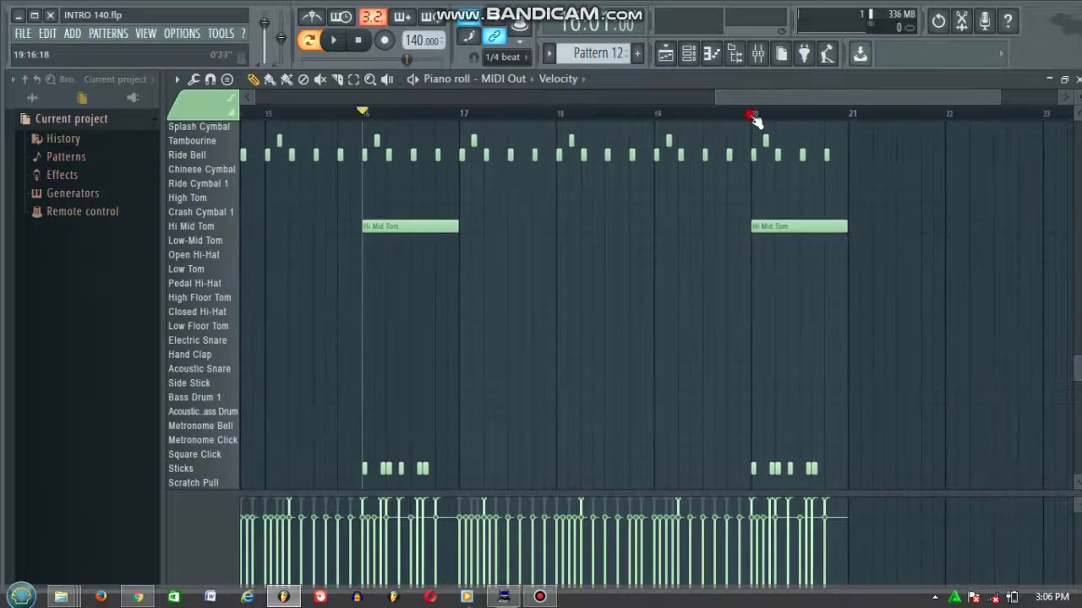
left_click(752, 115)
key("space")
scroll(813, 135, "down", 4)
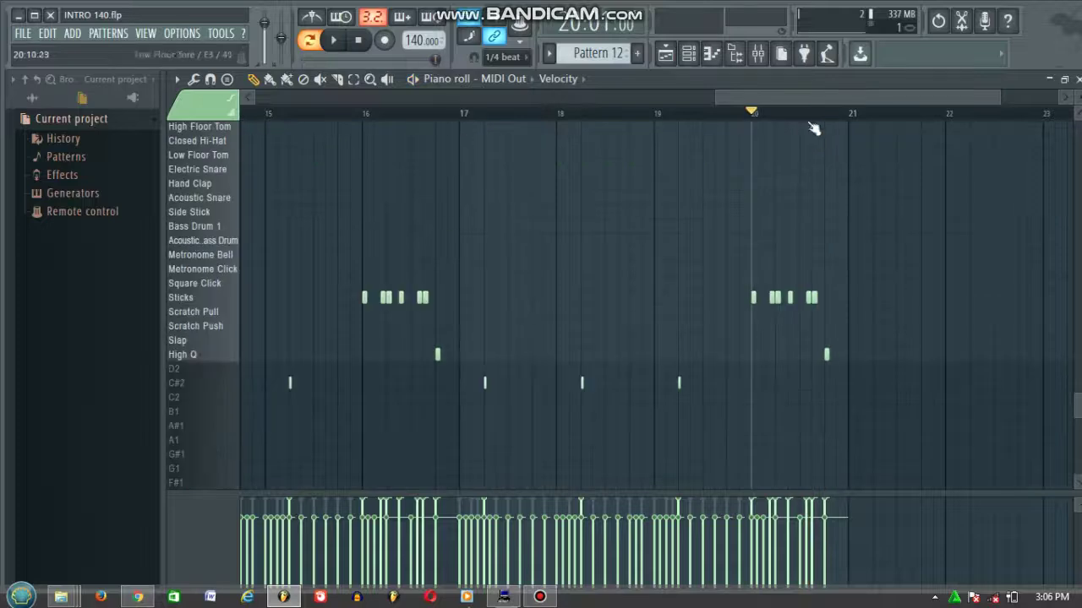
Set the playback position to bar 12 and examine the Square Click and tom notes in bars 4 and 8
left_click_drag(792, 102, 580, 113)
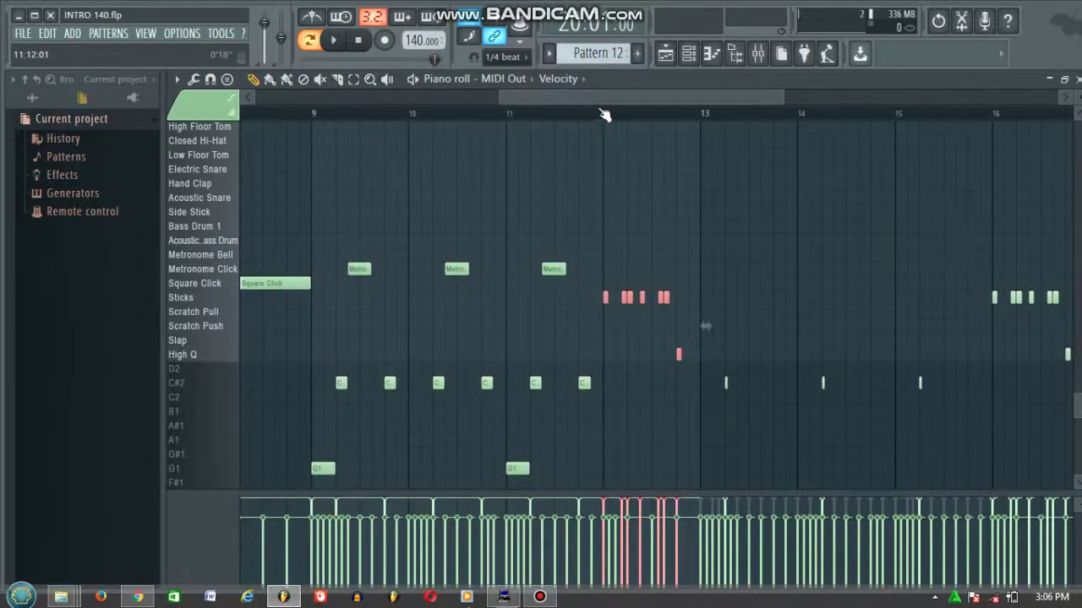
left_click(605, 115)
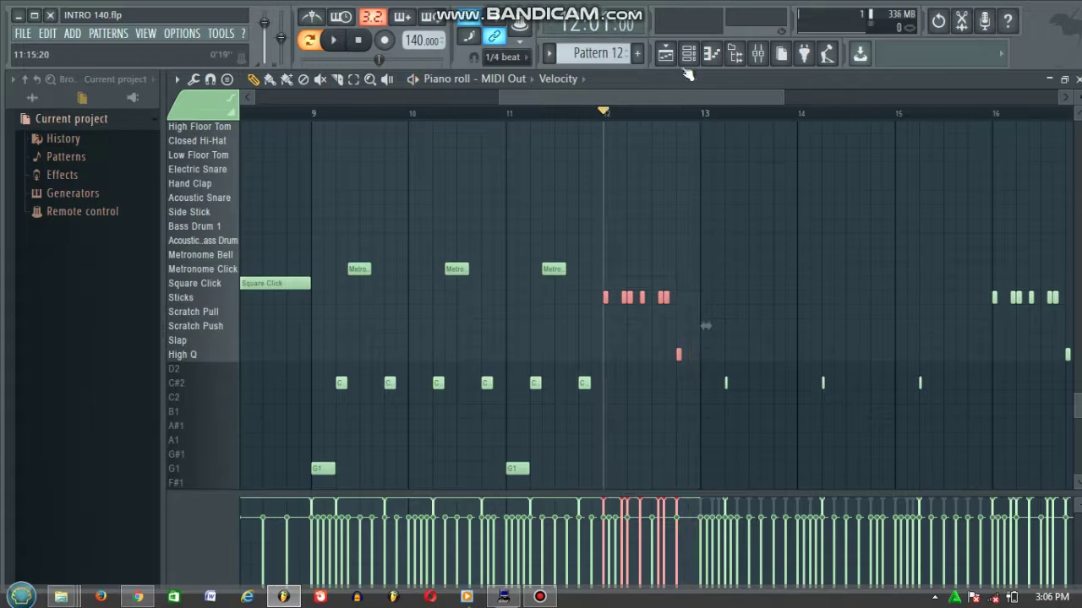
left_click_drag(653, 103, 382, 116)
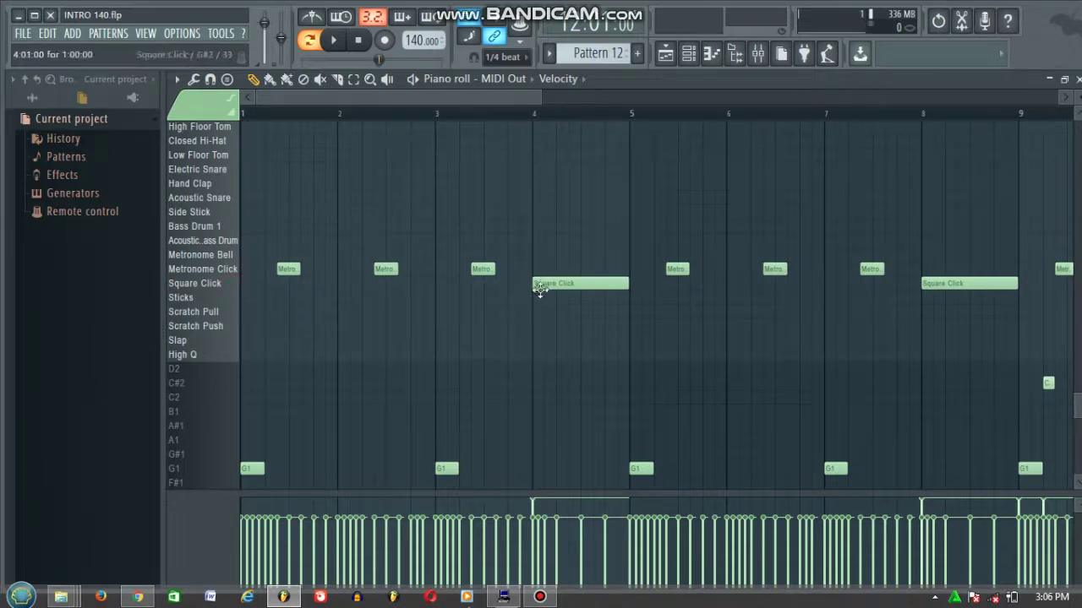
scroll(538, 279, "up", 4)
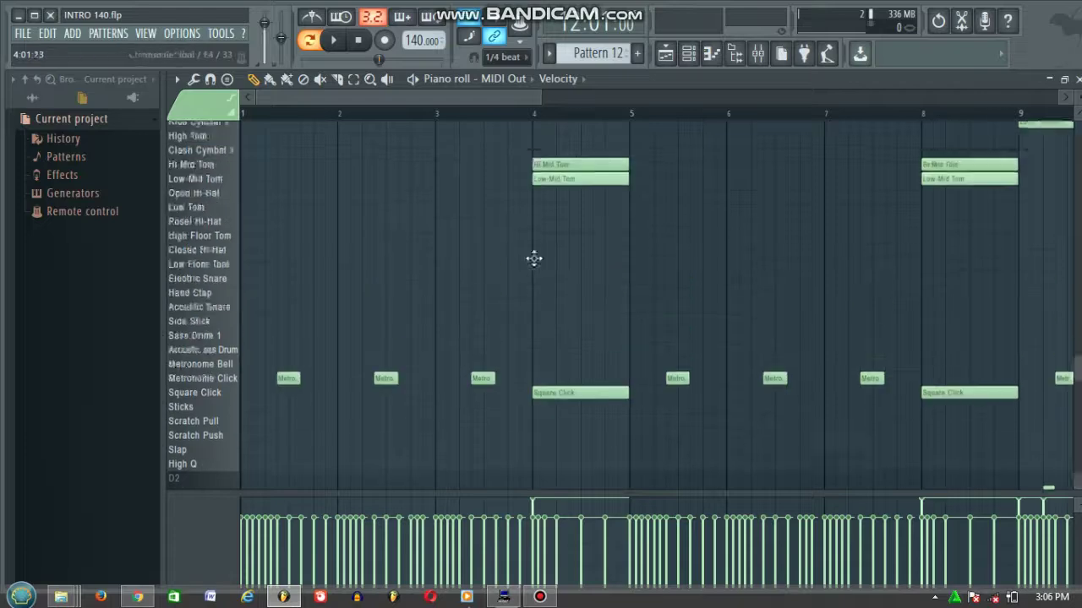
scroll(524, 194, "down", 1)
left_click_drag(495, 105, 743, 121)
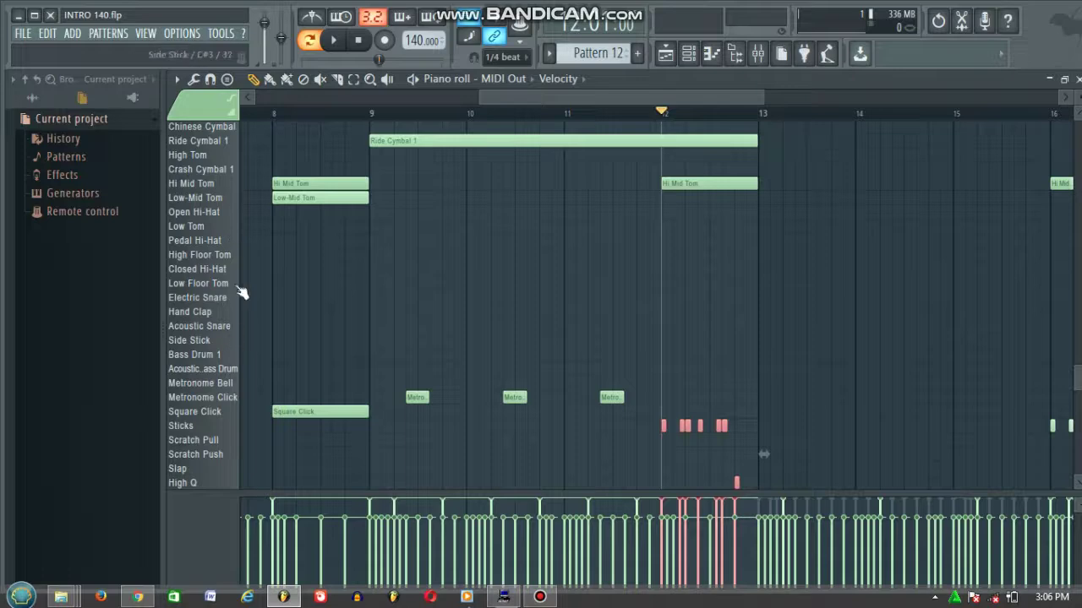
Draw a one-bar Square Click note at bar 12 and play the bar back with it
left_click_drag(579, 96, 572, 126)
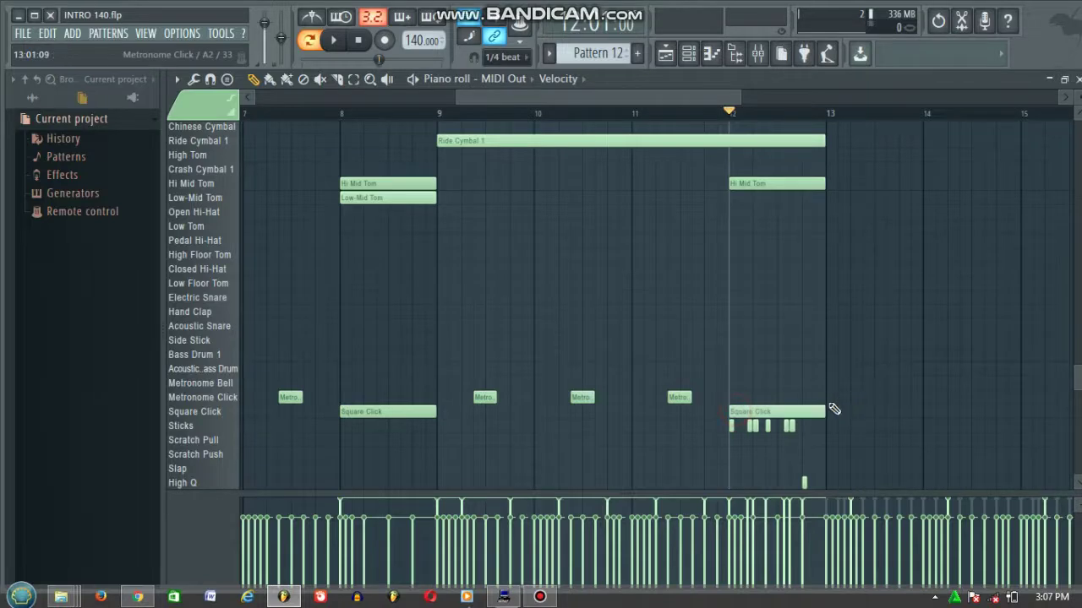
key("space")
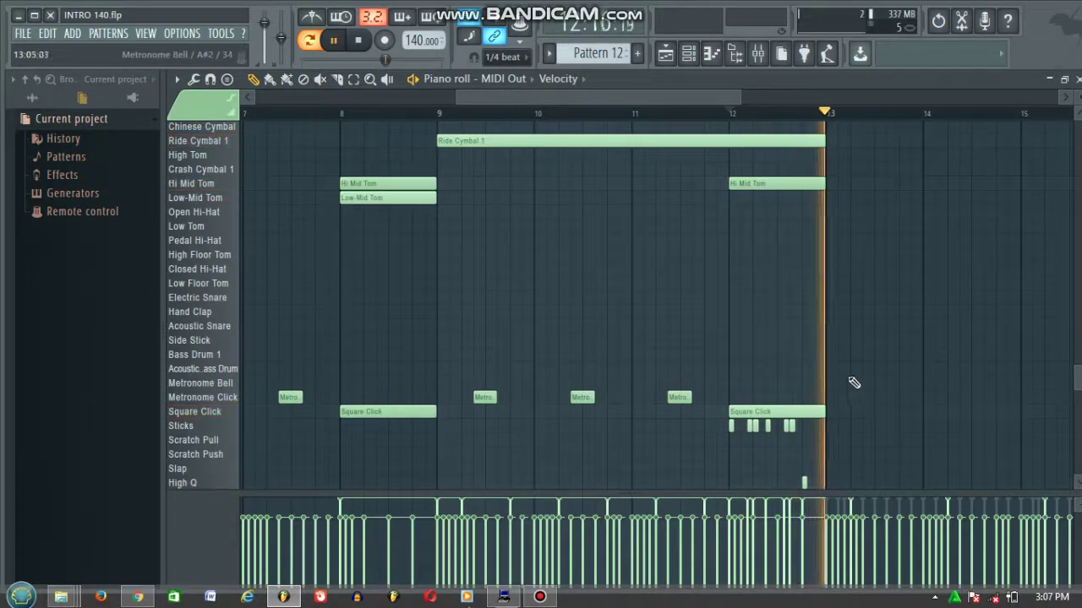
key("space")
scroll(878, 124, "up", 3)
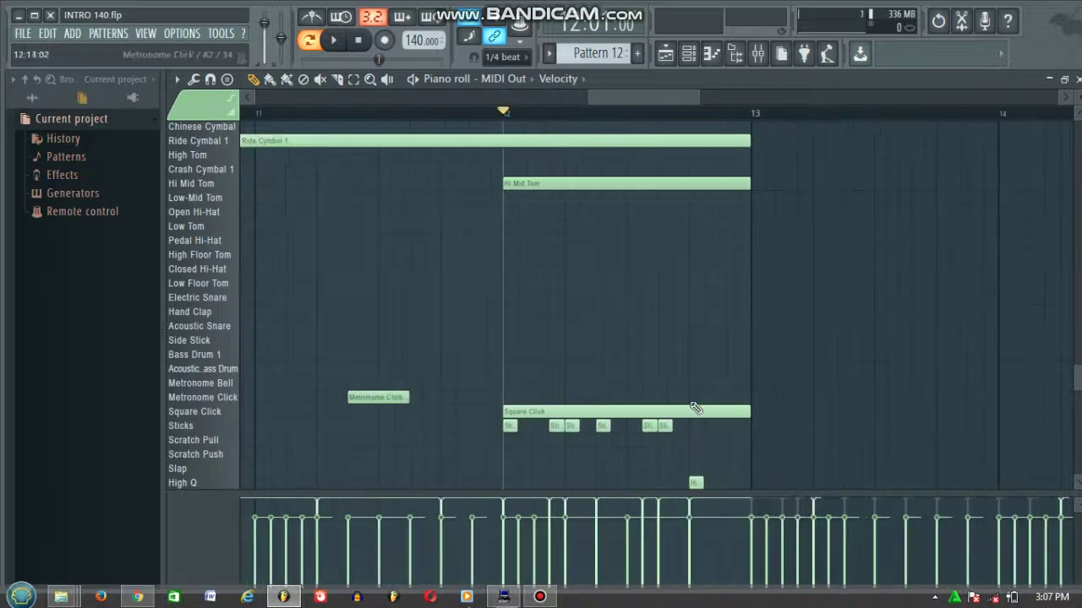
key("space")
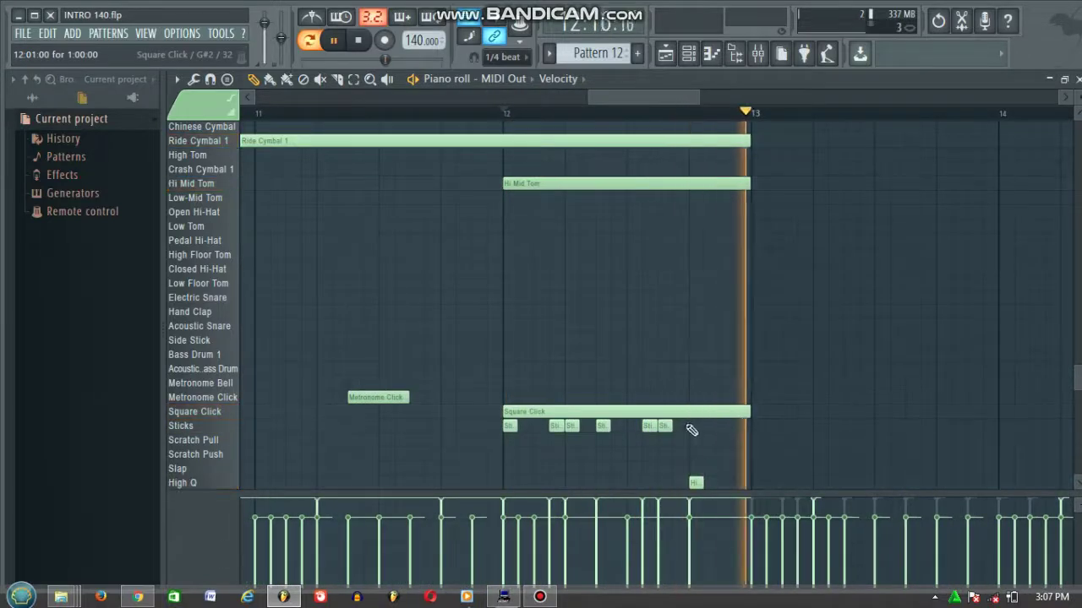
key("space")
key("space")
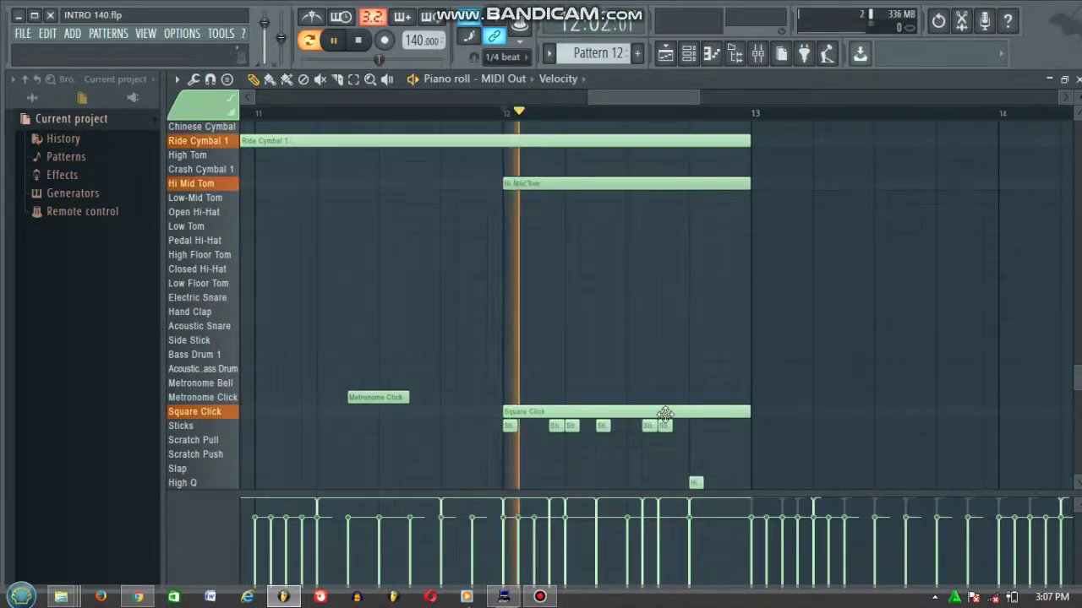
key("space")
Delete the Square Click note in bar 12 and play the bar without it
right_click(664, 412)
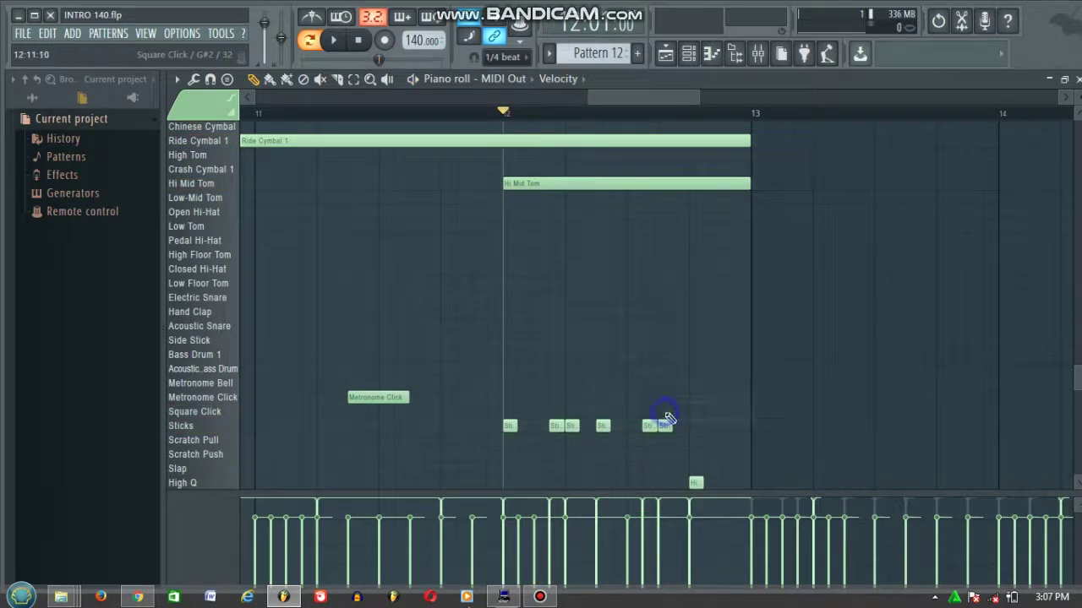
key("space")
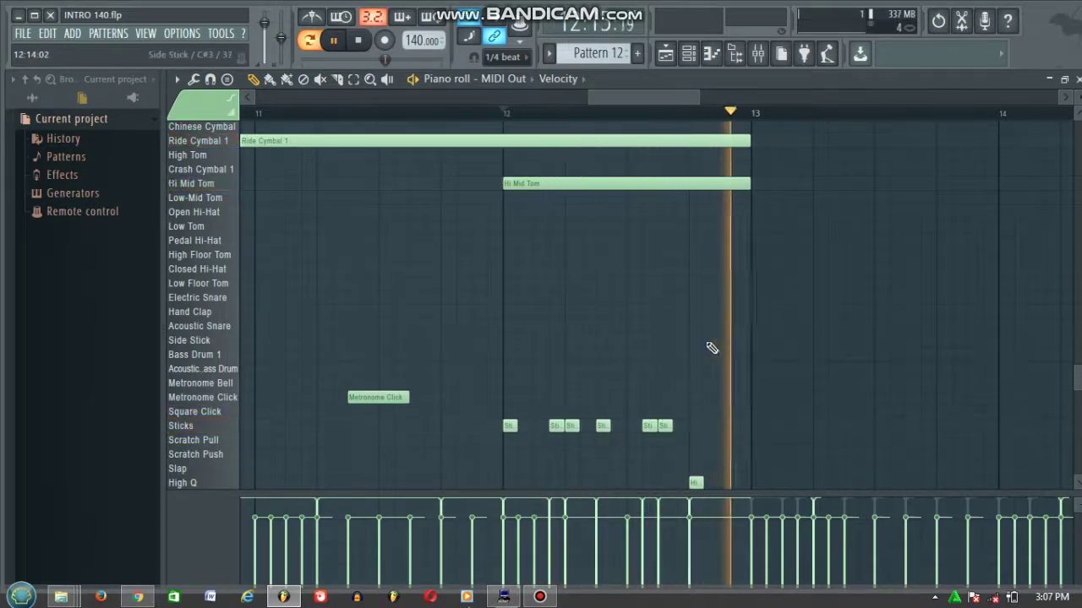
key("space")
Examine the tom and Square Click notes in the pattern's first bars and play back bar 8
scroll(664, 115, "down", 2)
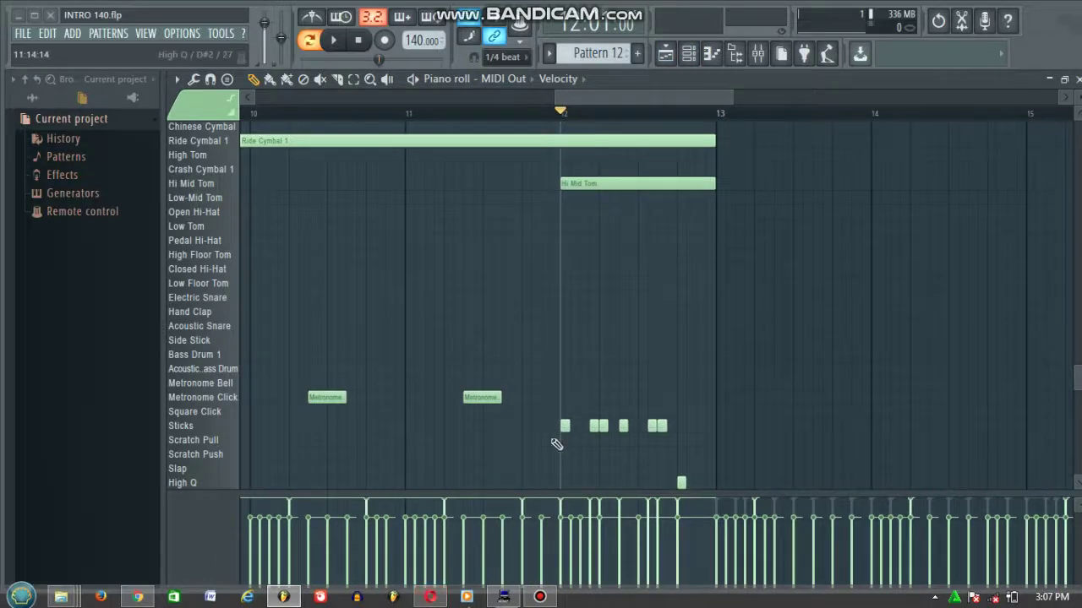
left_click_drag(457, 98, 291, 106)
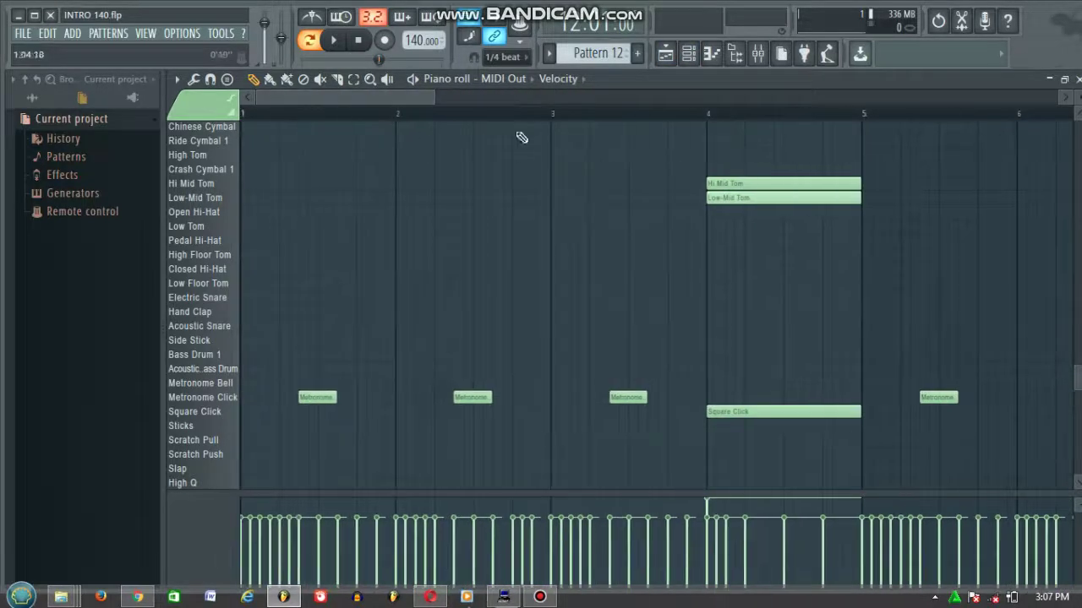
scroll(535, 128, "down", 3)
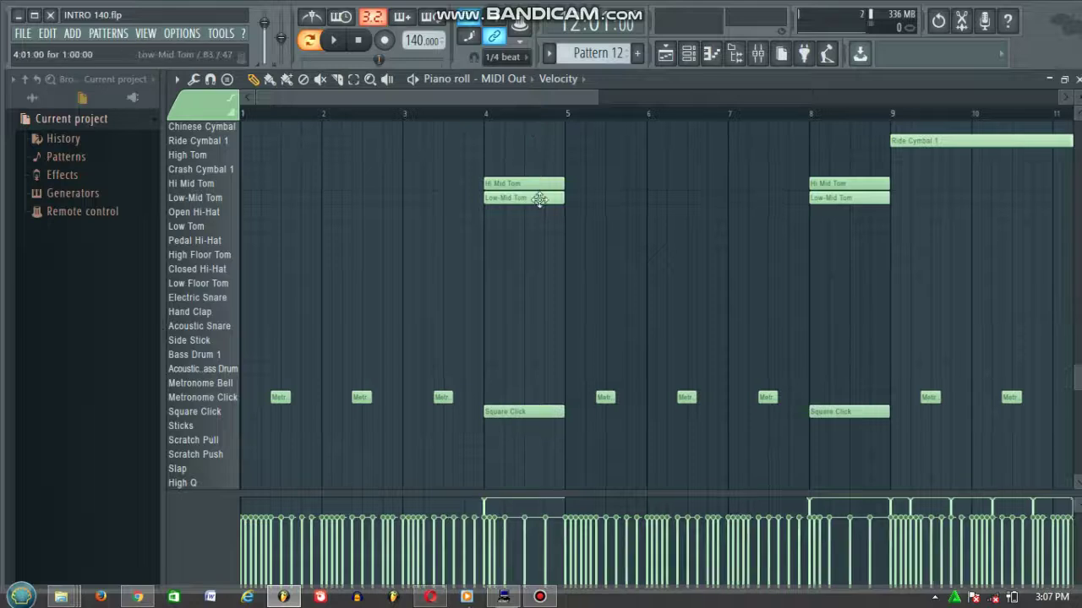
scroll(539, 198, "down", 2)
scroll(543, 319, "up", 5)
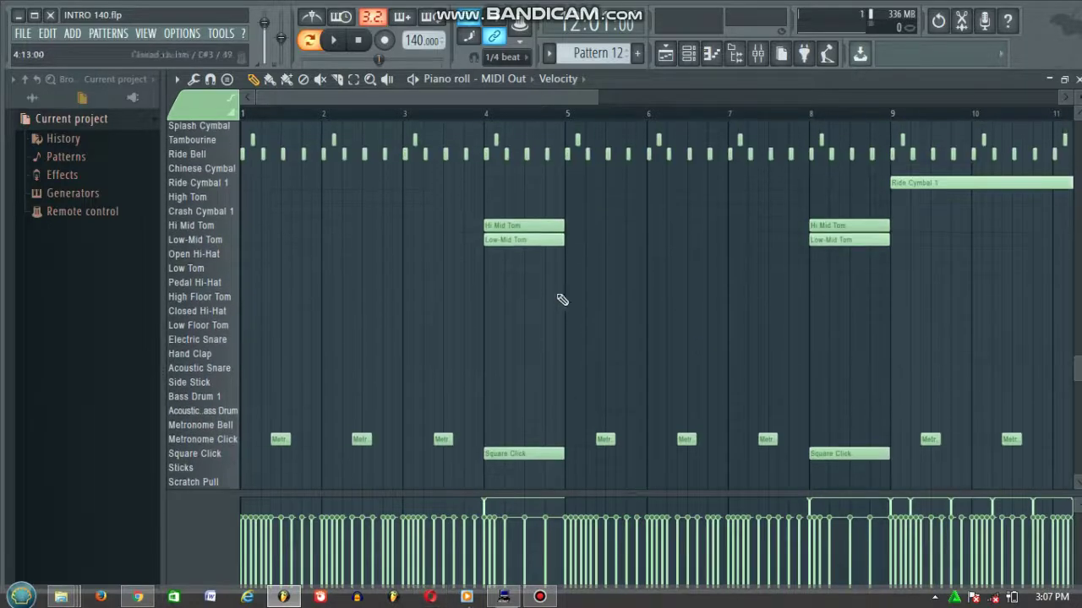
left_click(812, 115)
key("space")
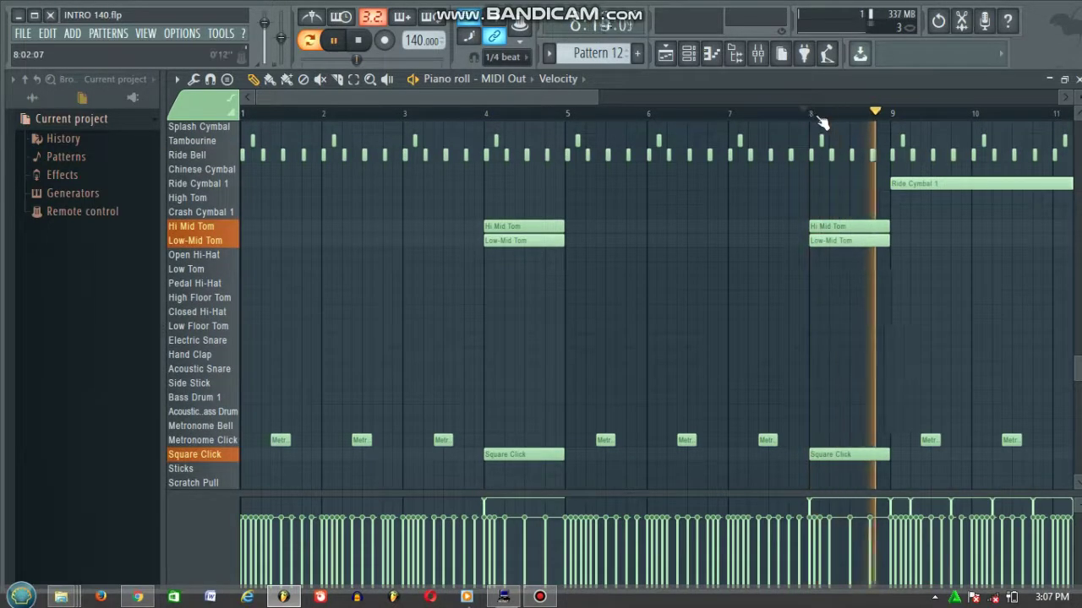
key("space")
scroll(548, 259, "down", 3)
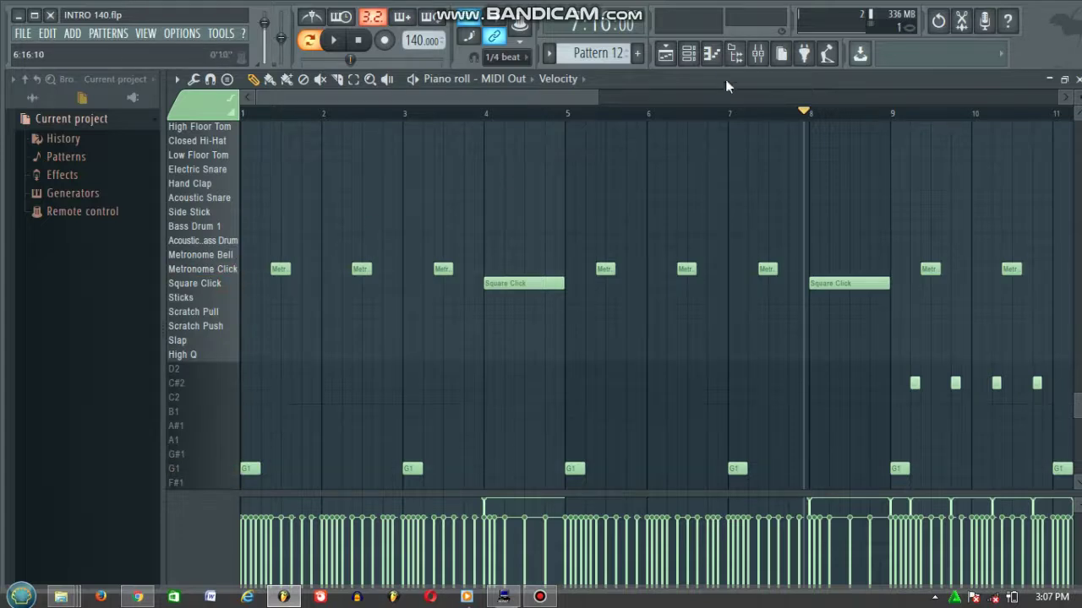
Open the MIDI Out #3 channel's piano roll and play back its C5 and D5 notes from bar 13
left_click(688, 55)
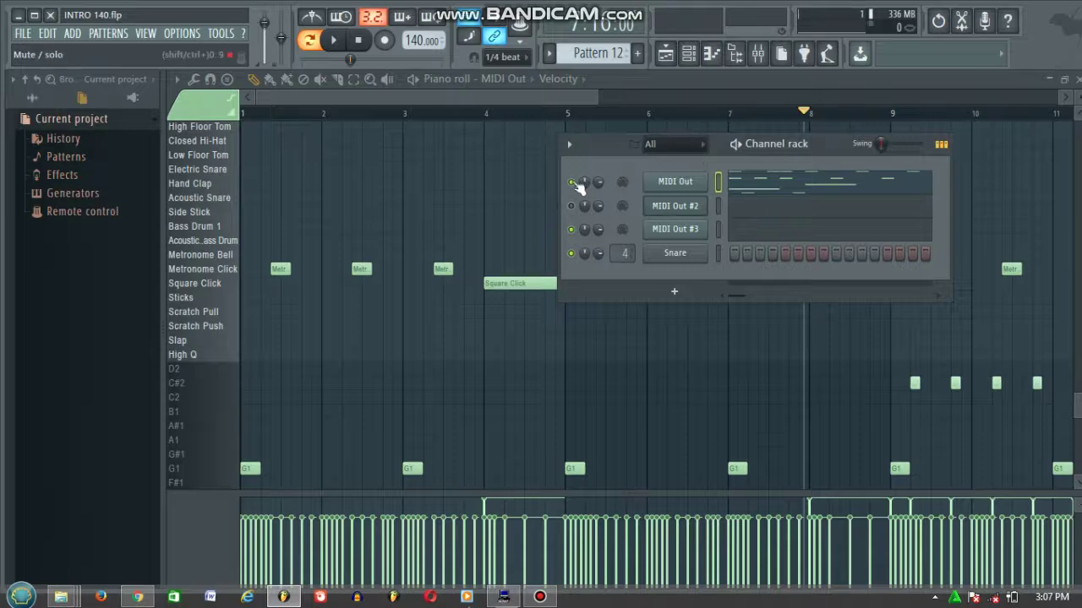
right_click(679, 232)
left_click(714, 228)
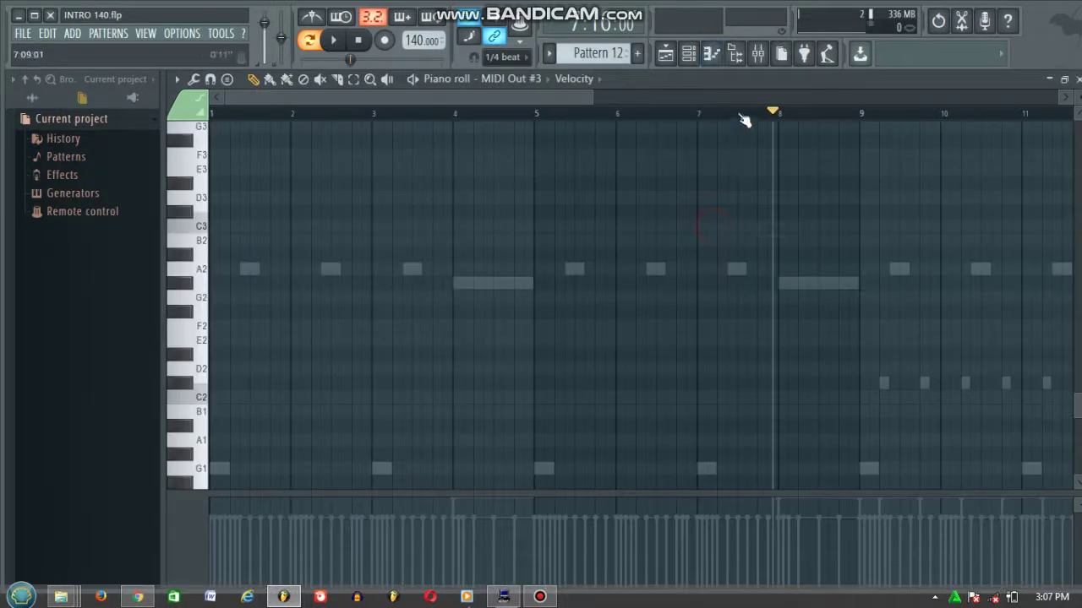
scroll(744, 118, "down", 5)
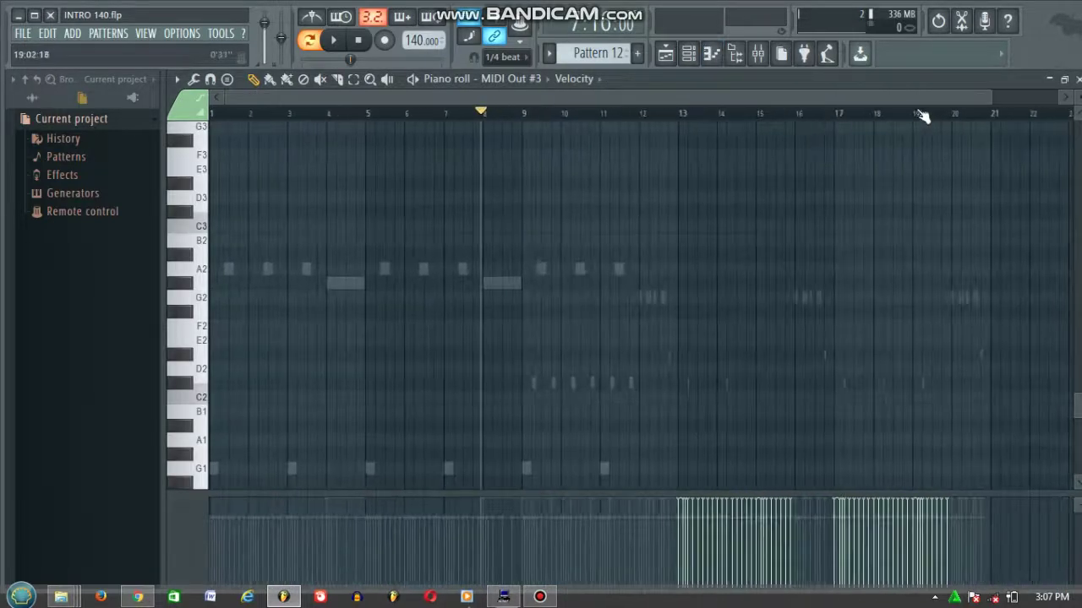
scroll(921, 115, "up", 5)
scroll(808, 279, "up", 4)
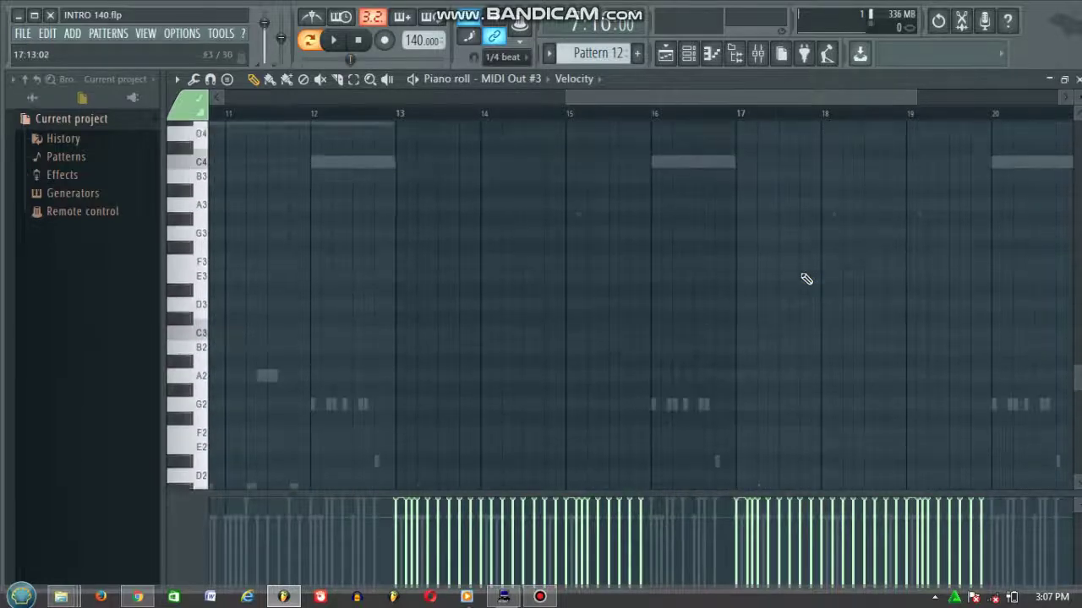
scroll(807, 279, "up", 5)
scroll(715, 127, "up", 2)
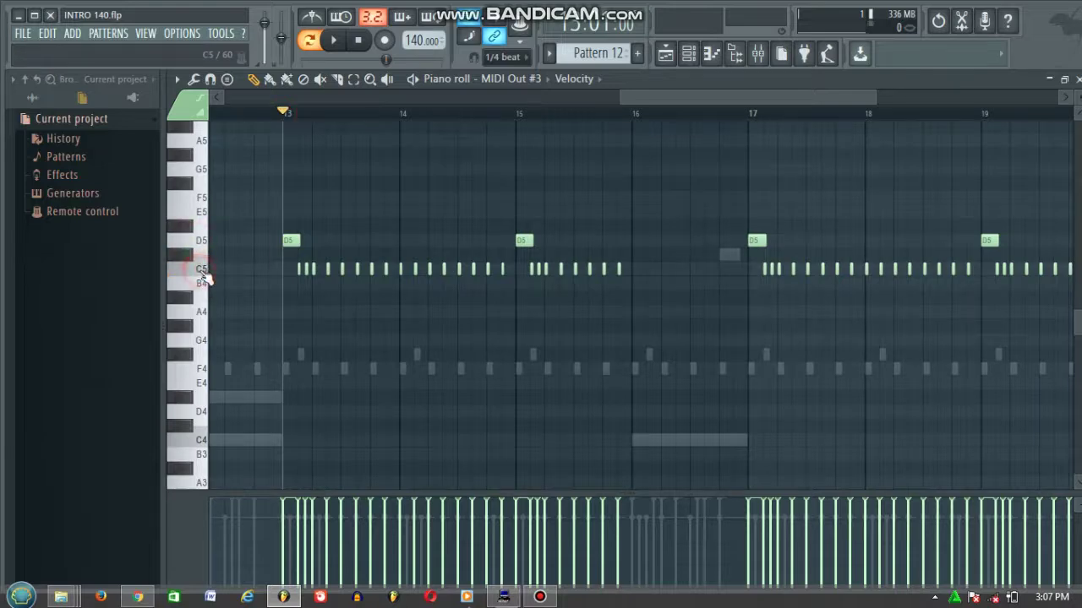
key("space")
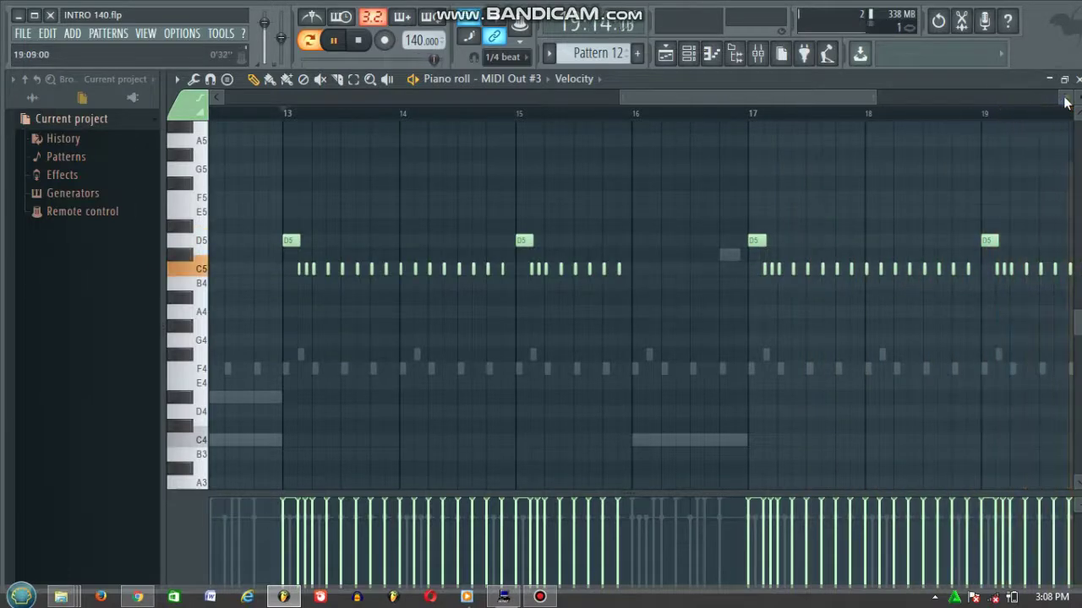
key("space")
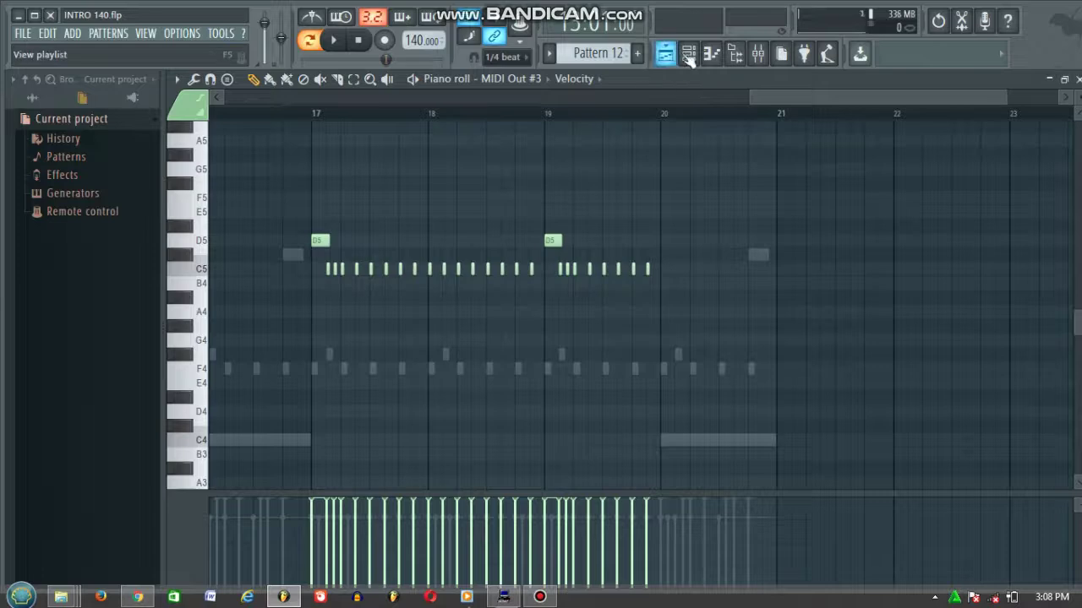
Bring up the channel rack and play the pattern from bar 13 with the MIDI Out #3 channel on
left_click_drag(765, 101, 622, 119)
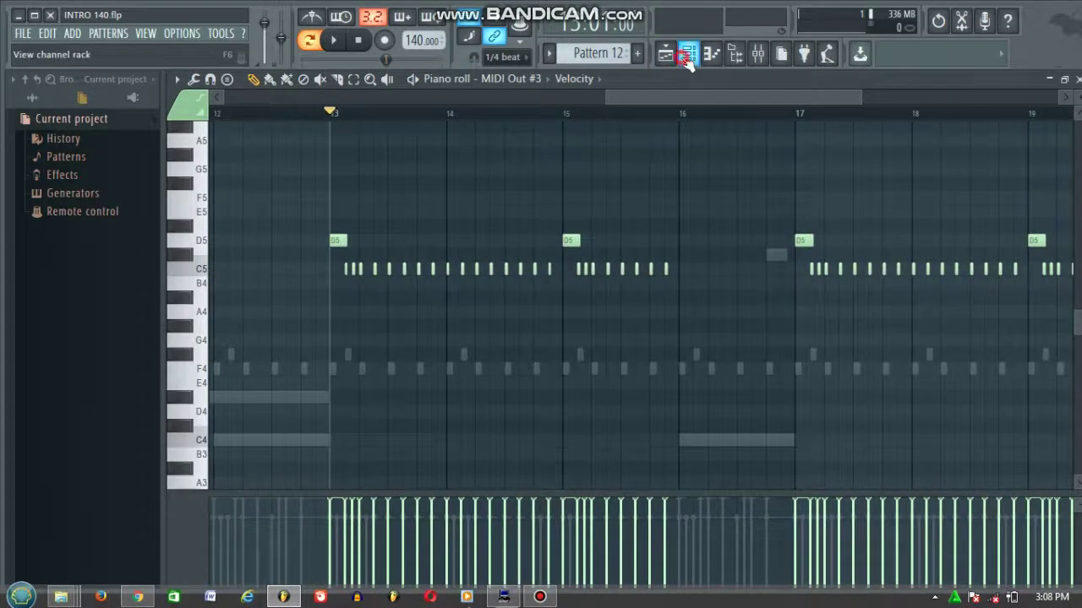
left_click(688, 53)
key("space")
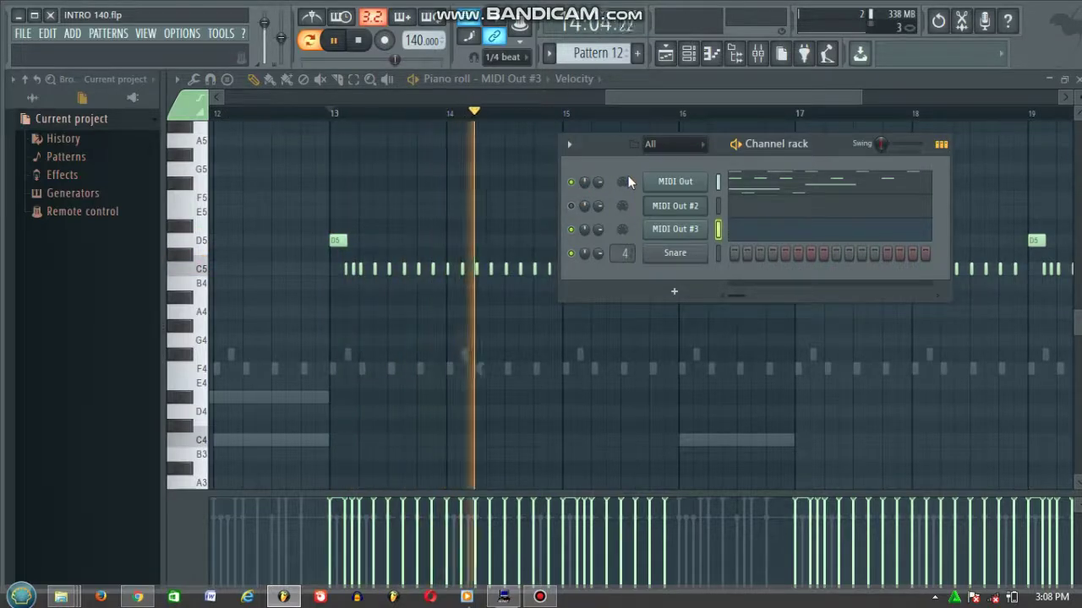
key("space")
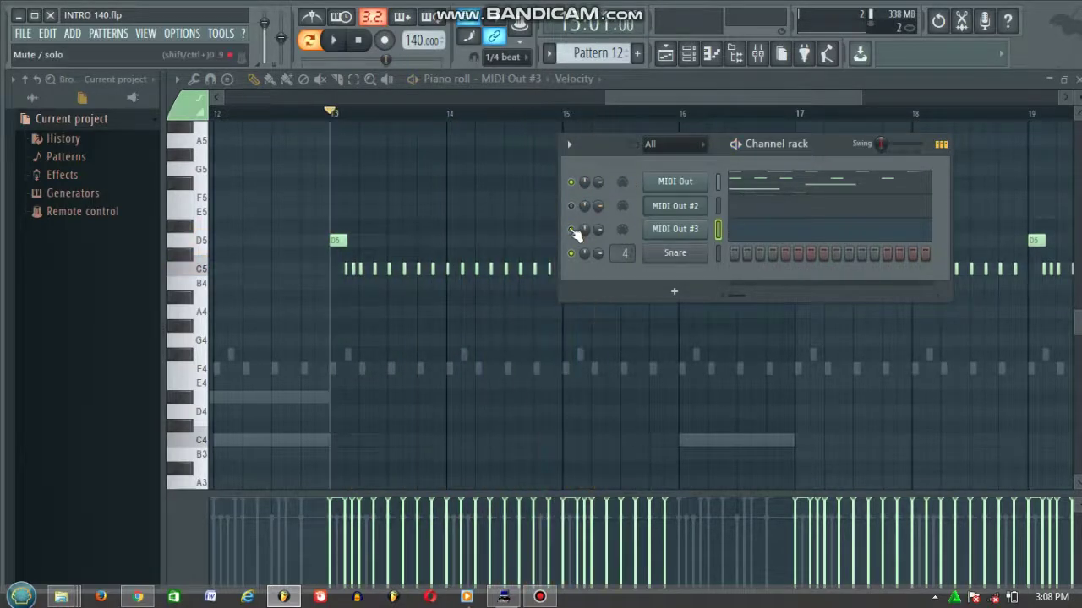
Mute MIDI Out #3, play from bar 13 without it, turn the channel back on and close the channel rack
key("space")
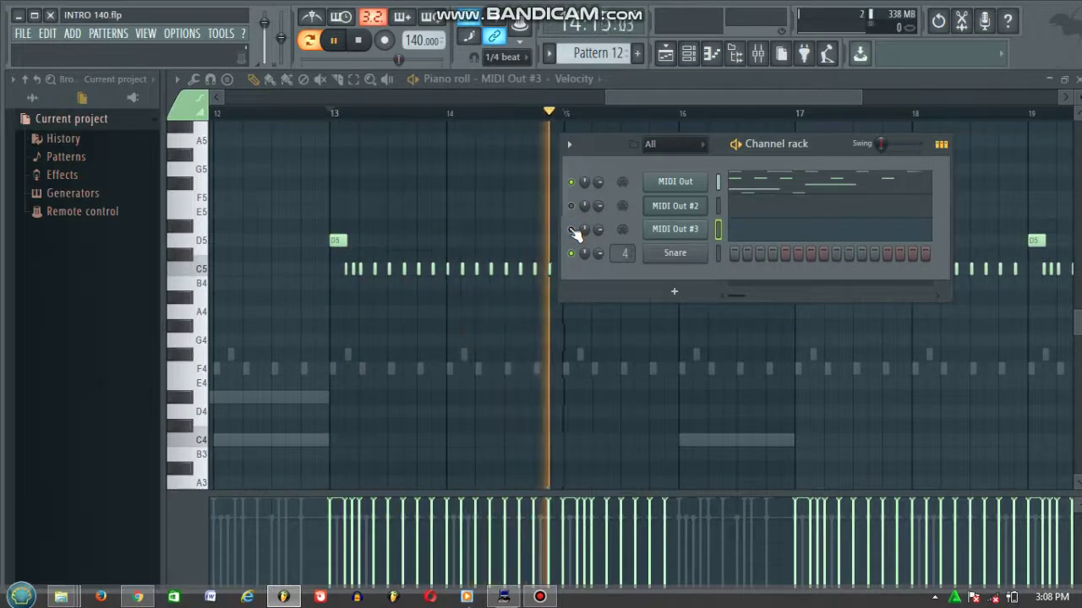
key("space")
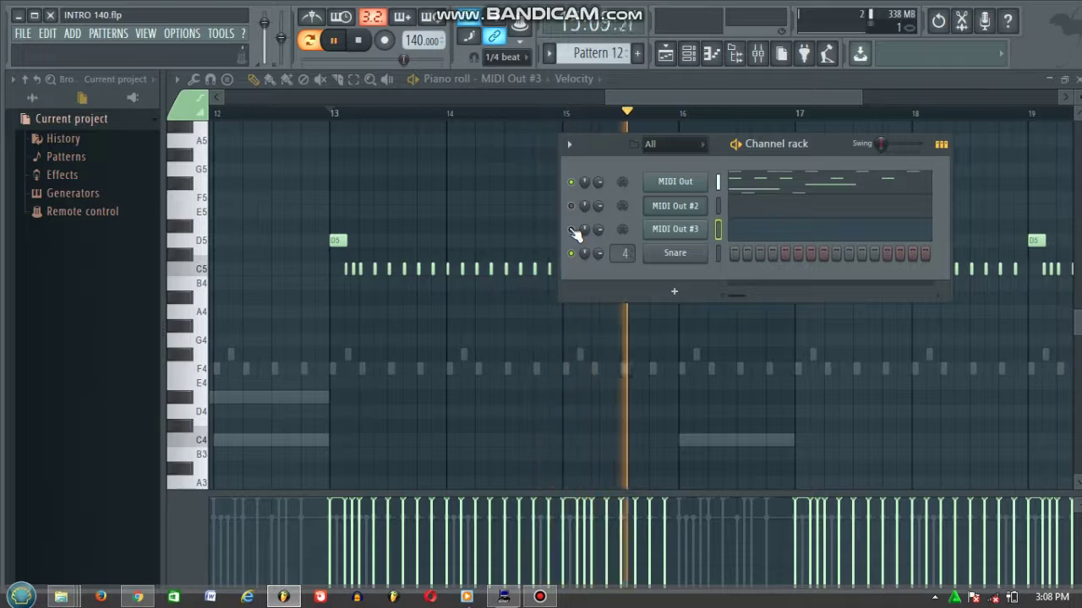
left_click(572, 229)
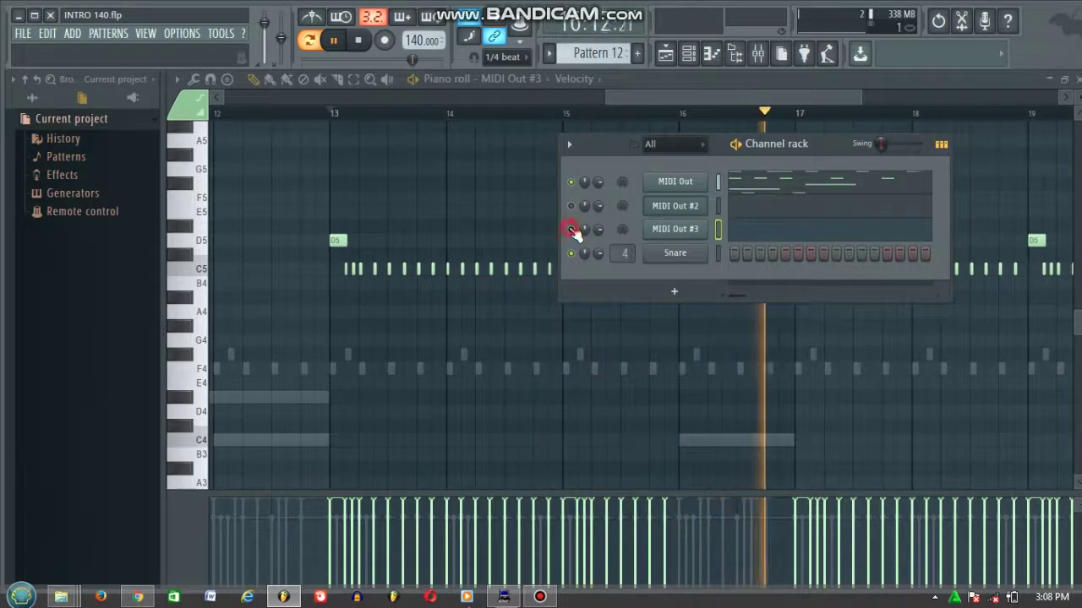
left_click(691, 56)
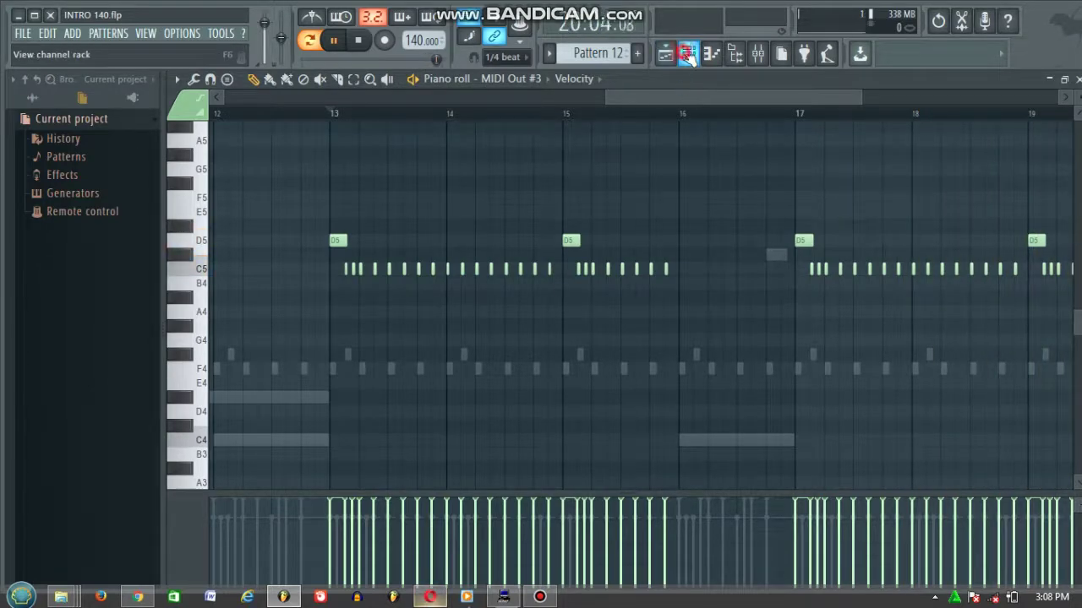
Open the MIDI Out channel's piano roll, examine its percussion notes around bars 12 to 16 and play from bar 13
left_click(689, 54)
right_click(705, 186)
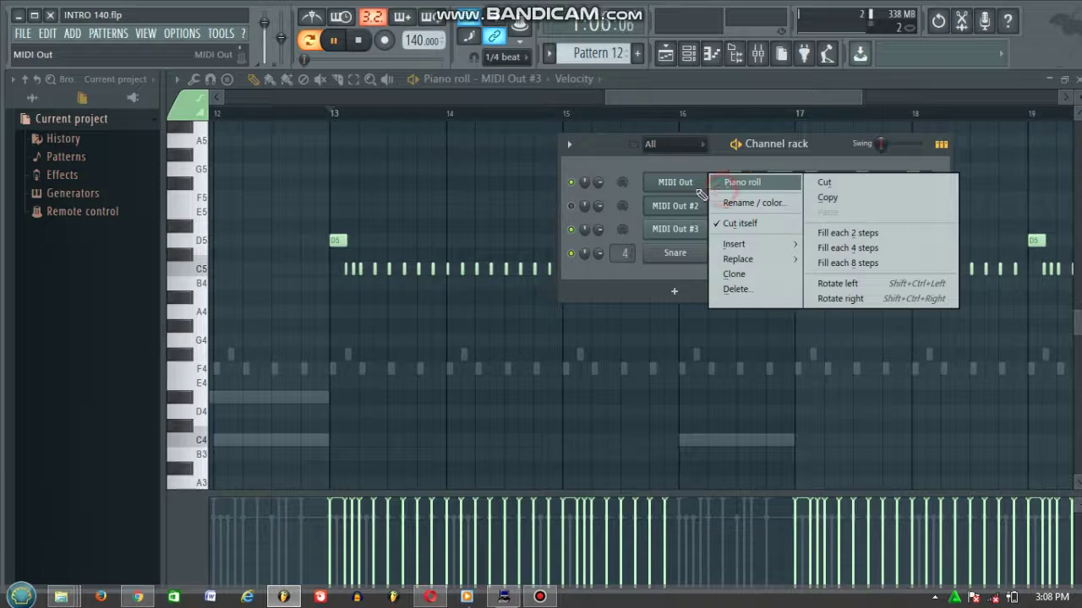
left_click(726, 183)
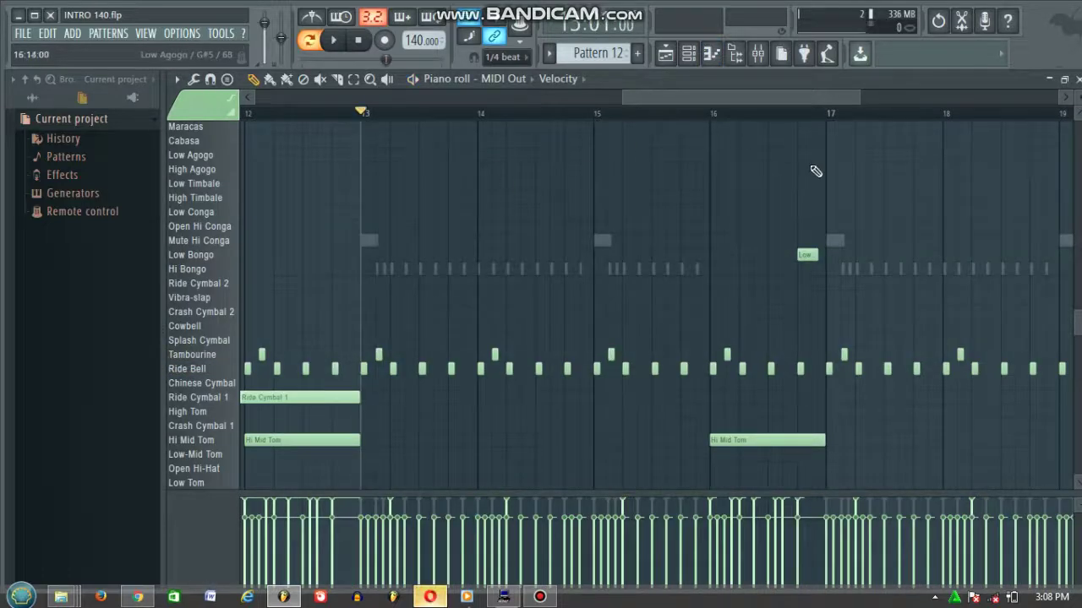
scroll(816, 171, "down", 5)
scroll(815, 171, "up", 10)
scroll(815, 172, "down", 6)
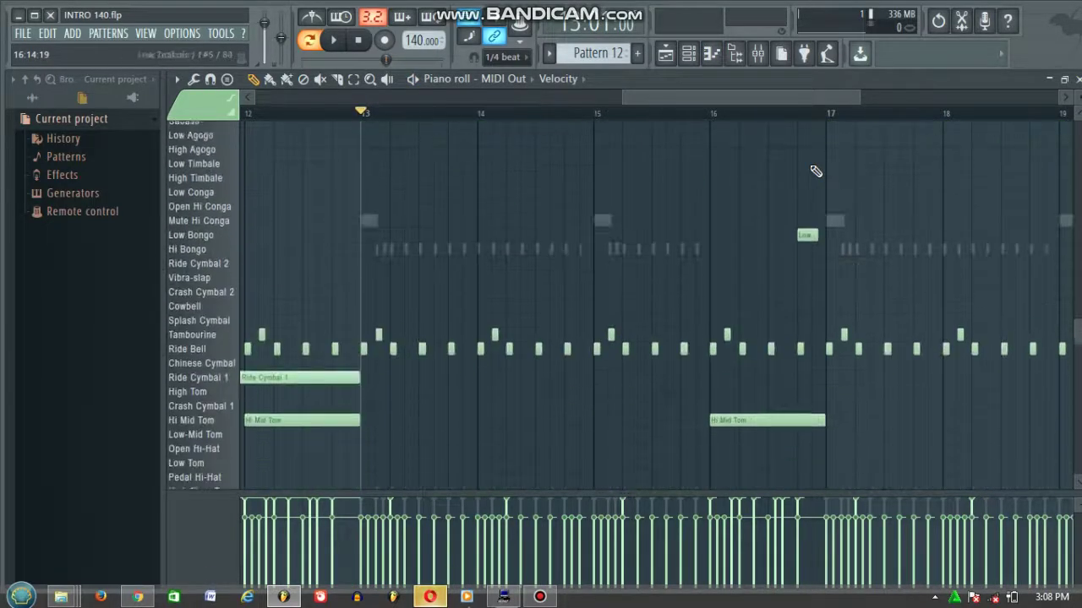
scroll(815, 172, "down", 5)
key("space")
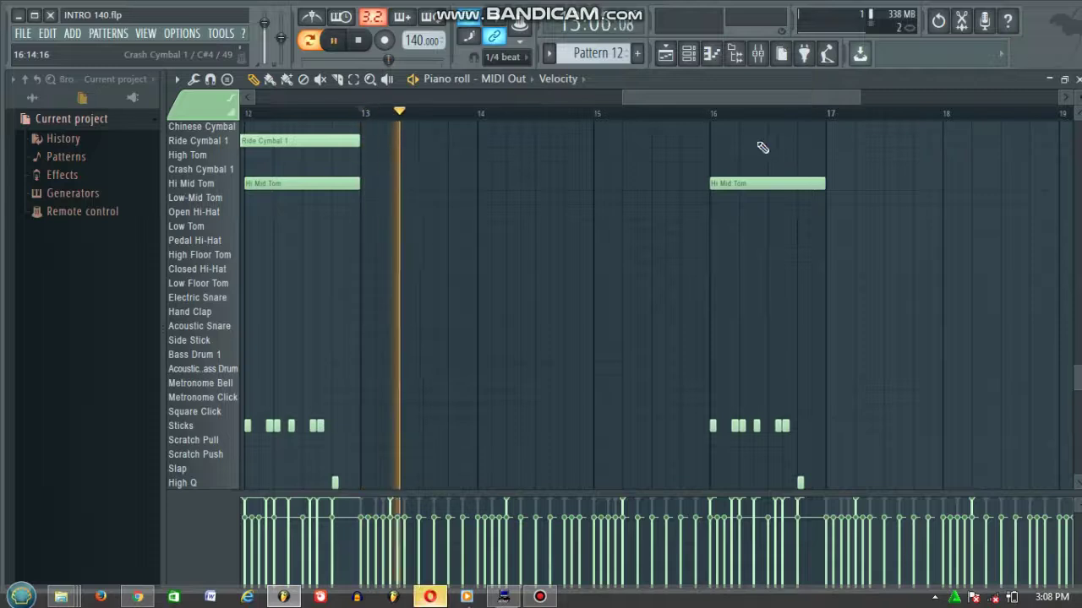
key("space")
Play the pattern from bar 1 and examine the bongo, tambourine, wood block and tom notes in the first bars
left_click_drag(366, 63, 364, 61)
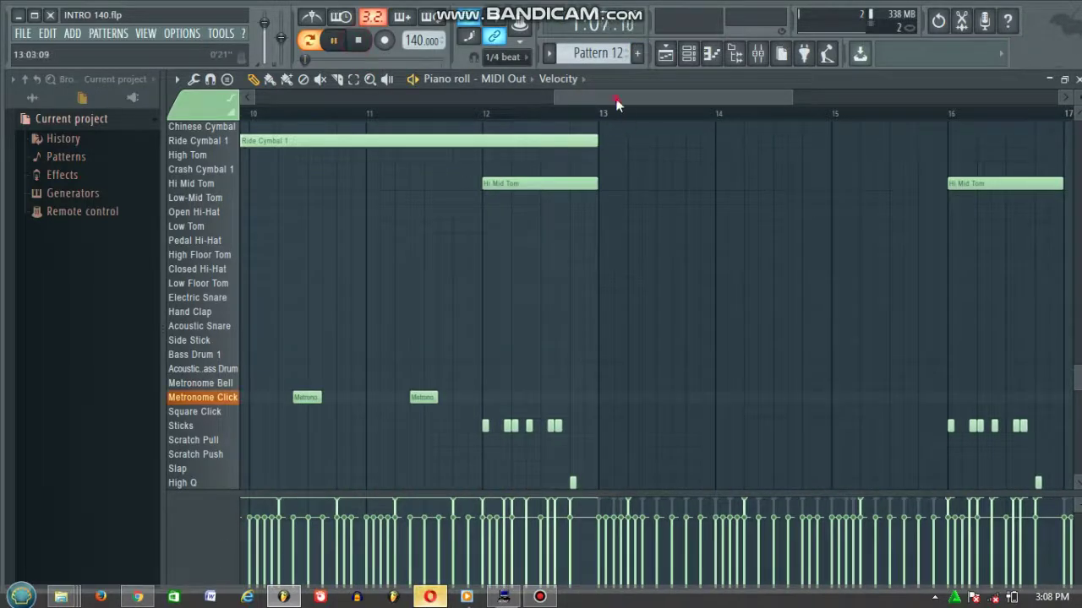
left_click_drag(616, 103, 272, 106)
scroll(611, 217, "up", 6)
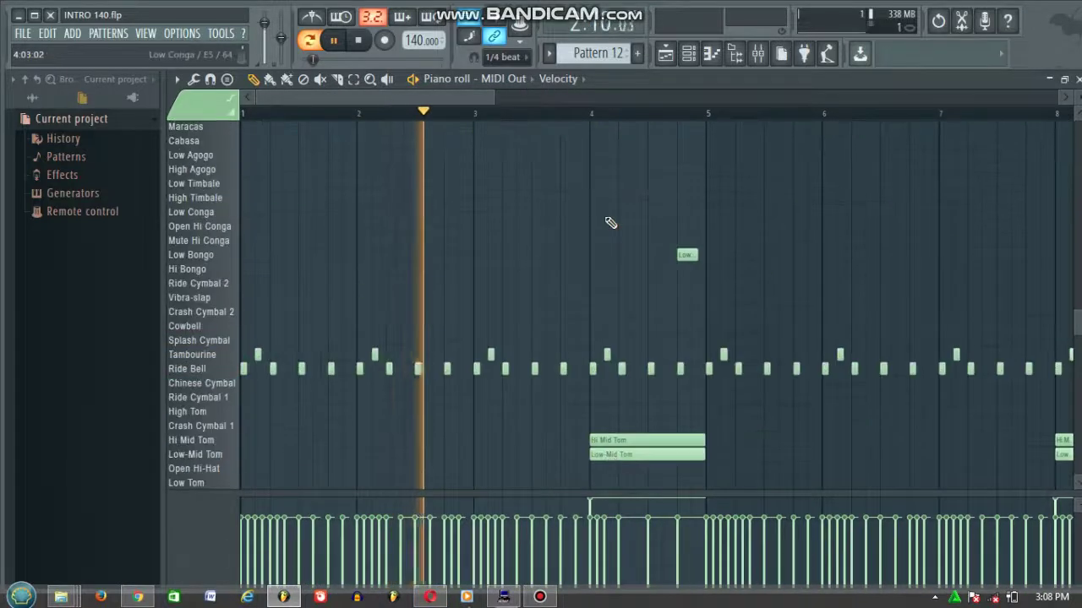
scroll(610, 222, "up", 6)
scroll(608, 224, "down", 4)
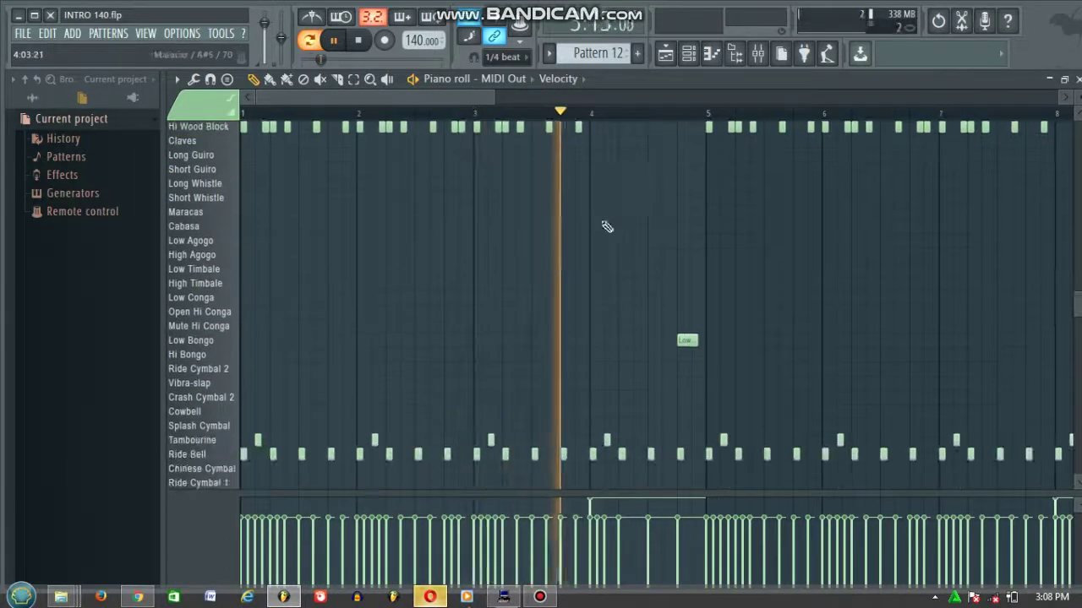
left_click_drag(426, 100, 559, 106)
key("space")
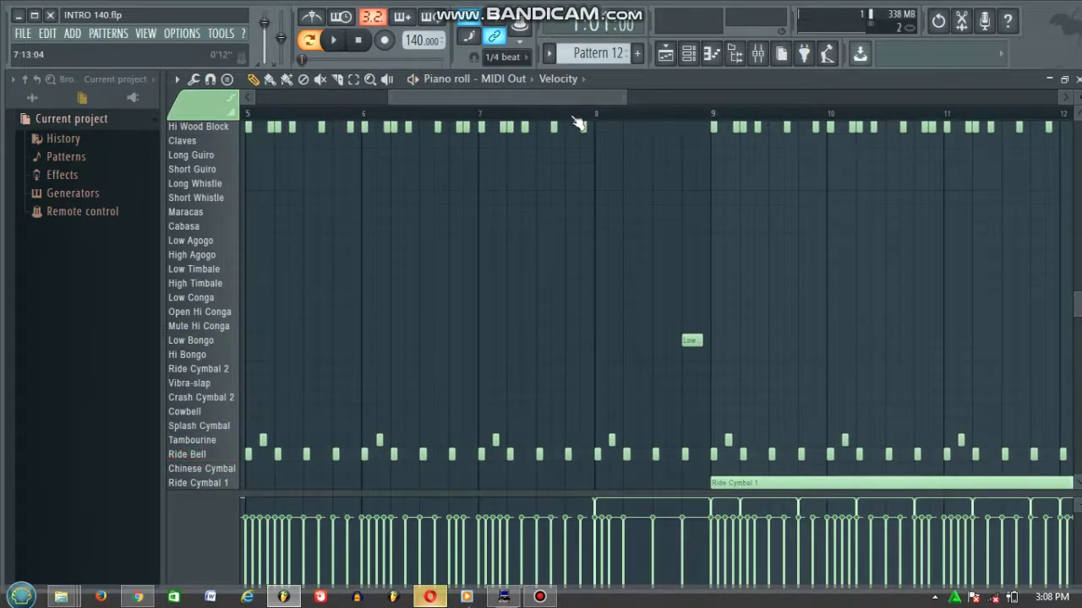
Show the pattern's full length in the piano roll and play it through from bar 1
scroll(575, 121, "down", 5)
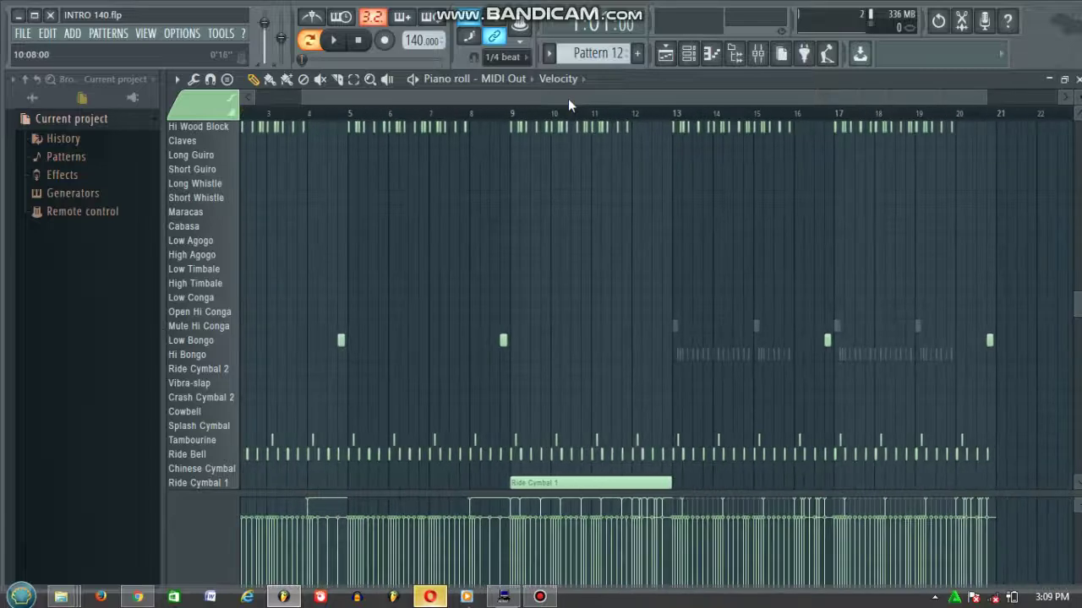
left_click_drag(567, 99, 441, 97)
scroll(497, 117, "down", 2)
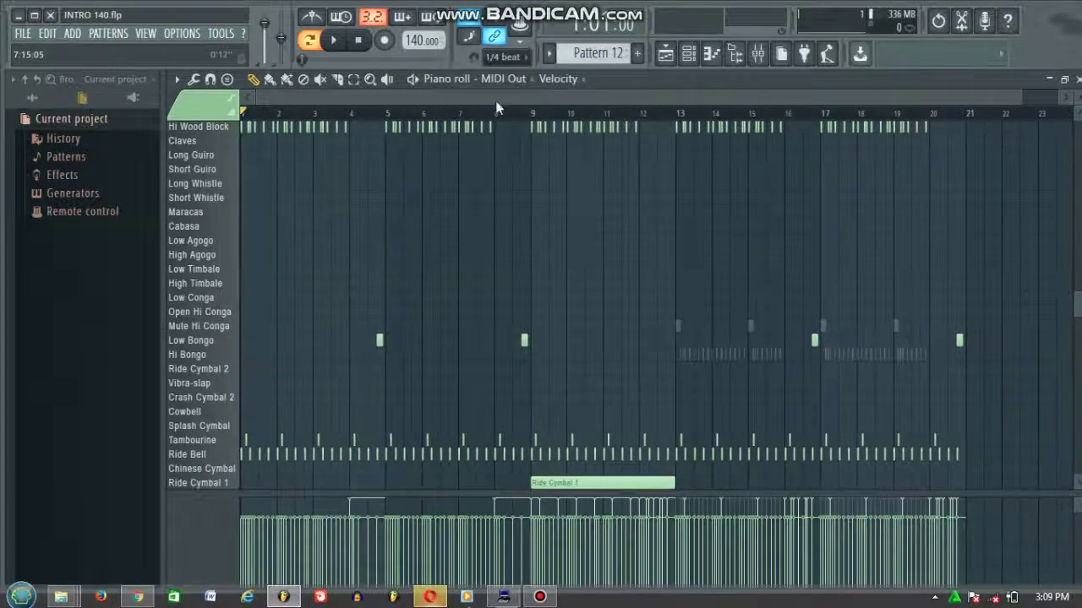
key("space")
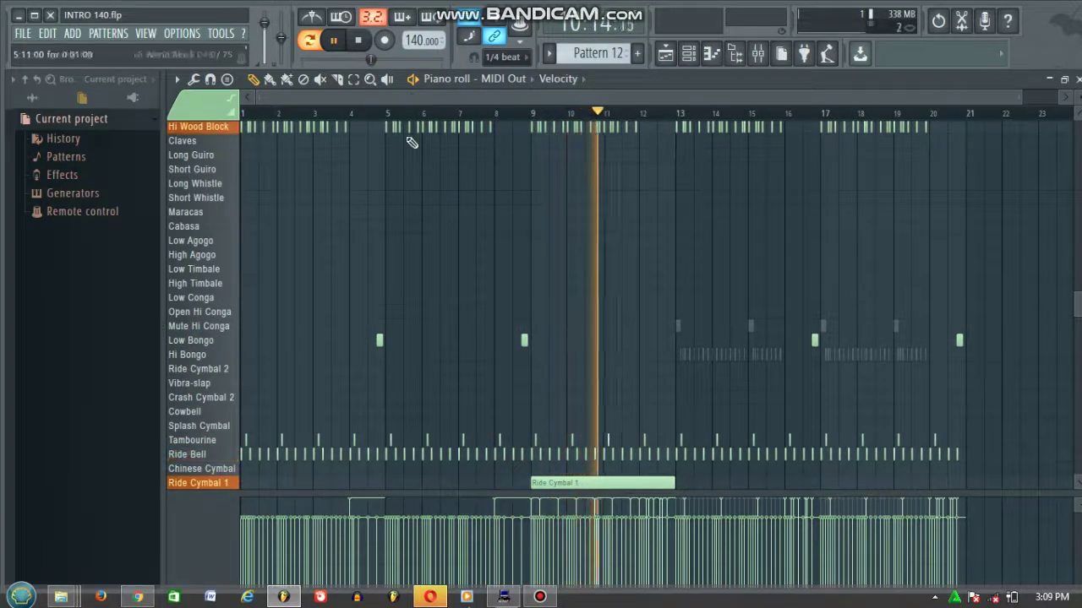
left_click(814, 341)
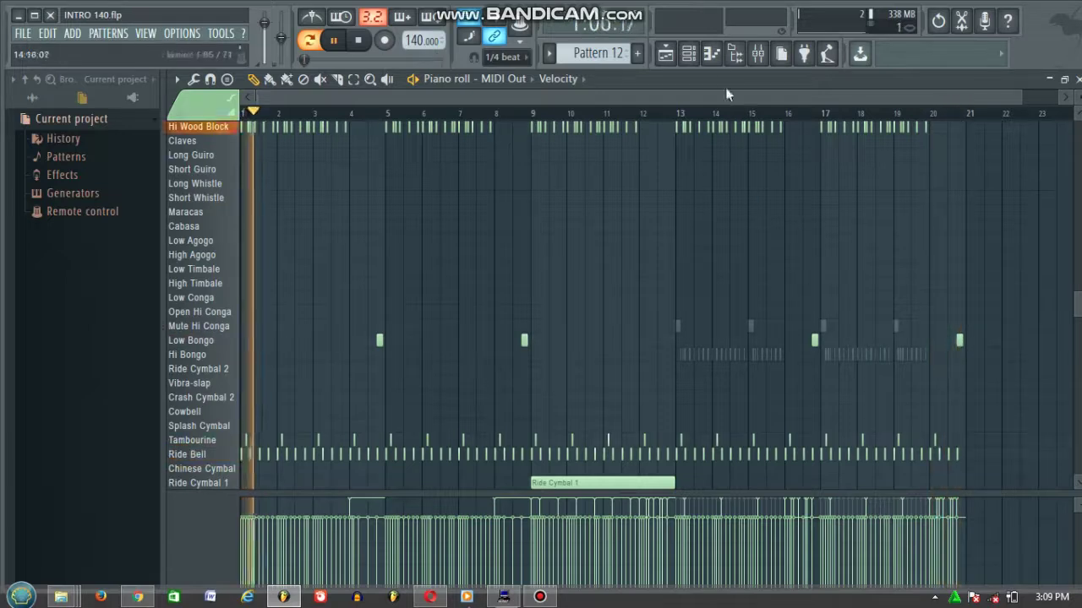
Unmute MIDI Out #2 and mute MIDI Out #3 in the channel rack, close the rack and stop playback
left_click(695, 57)
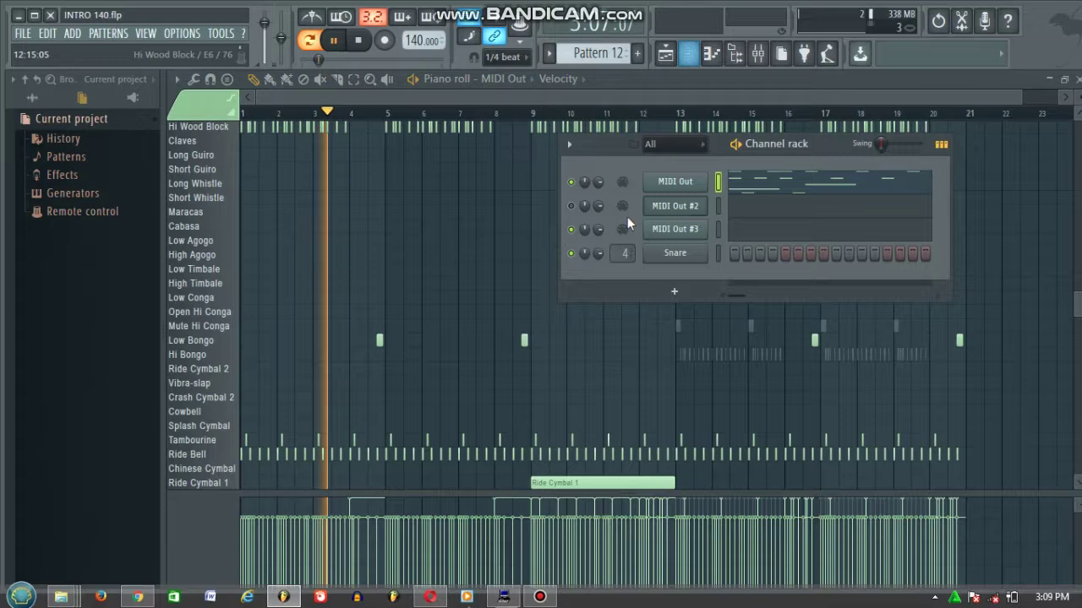
left_click(572, 207)
left_click(571, 229)
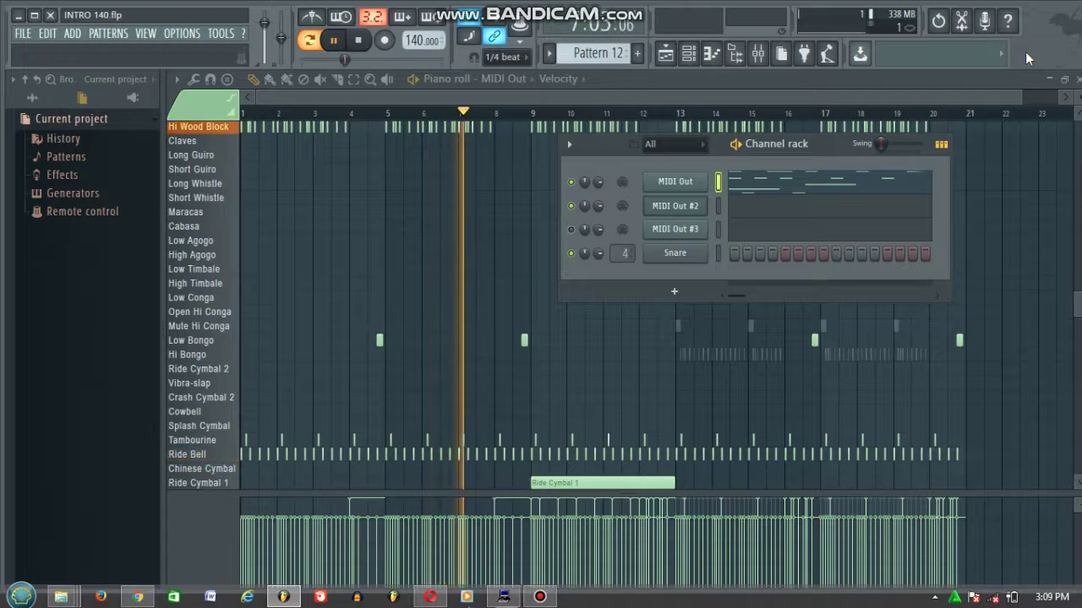
left_click(689, 54)
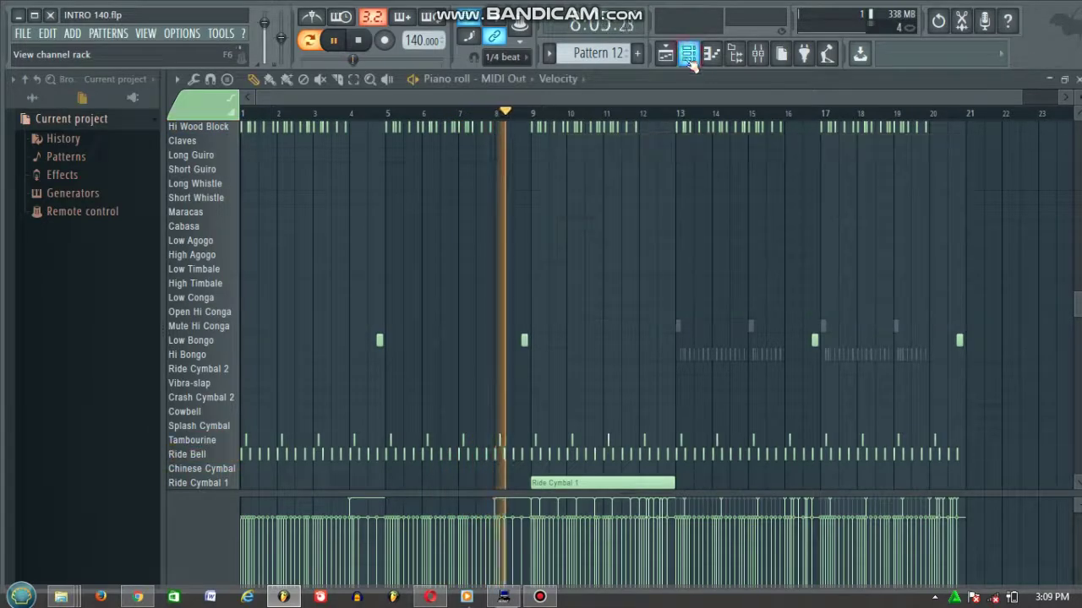
key("space")
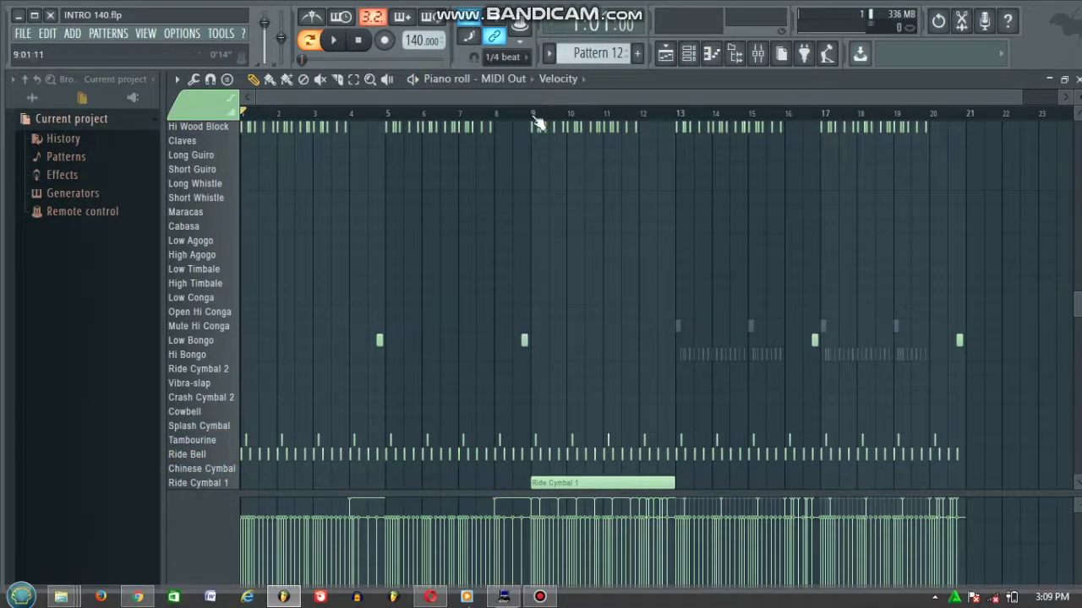
Play the pattern from bar 9 and again from bar 16 with the new channel mutes
key("space")
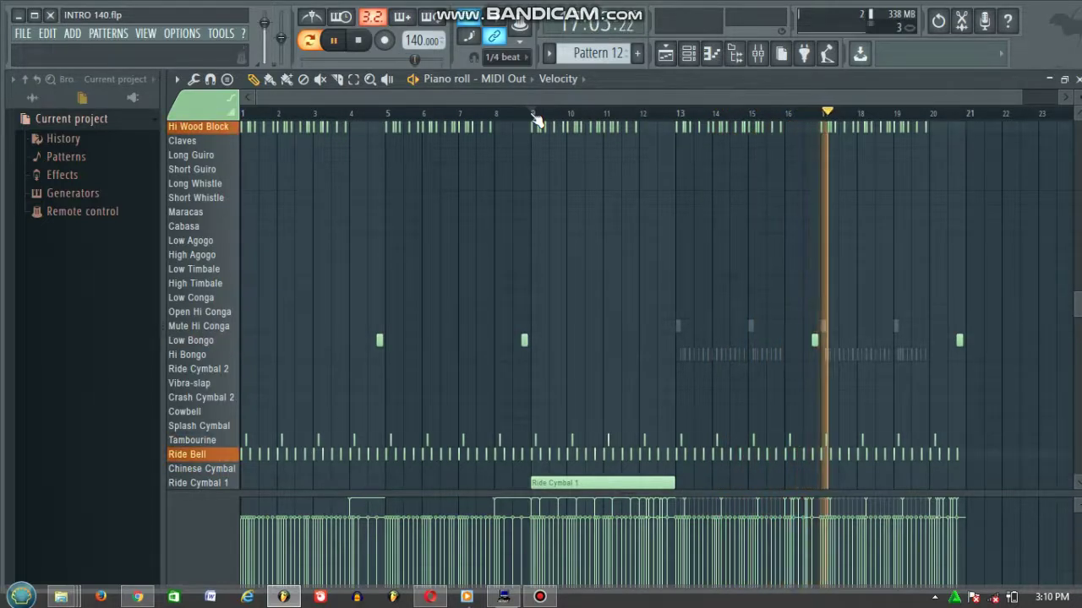
key("space")
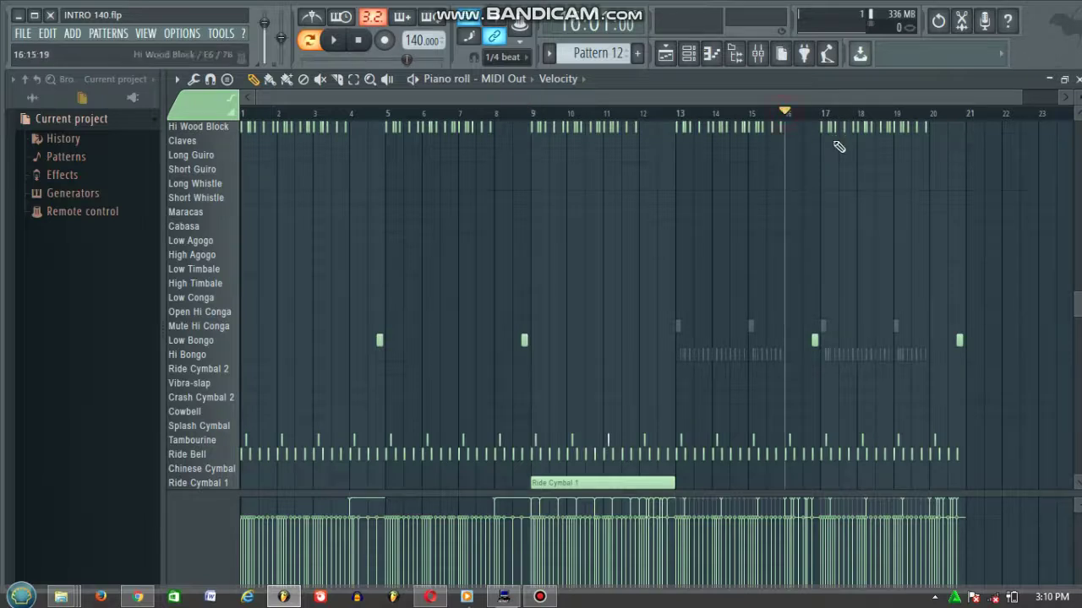
key("space")
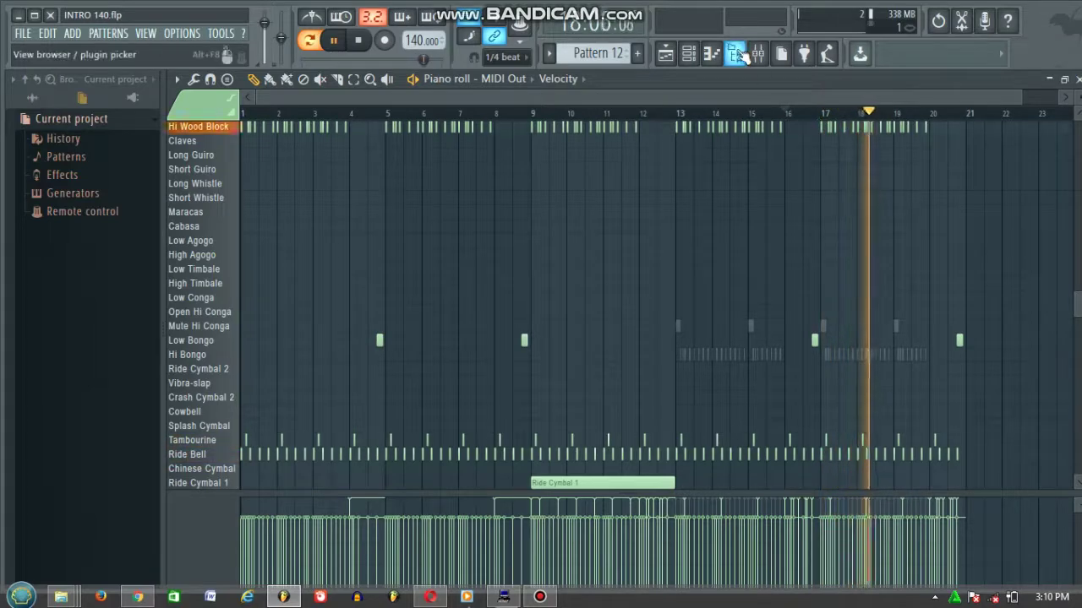
key("space")
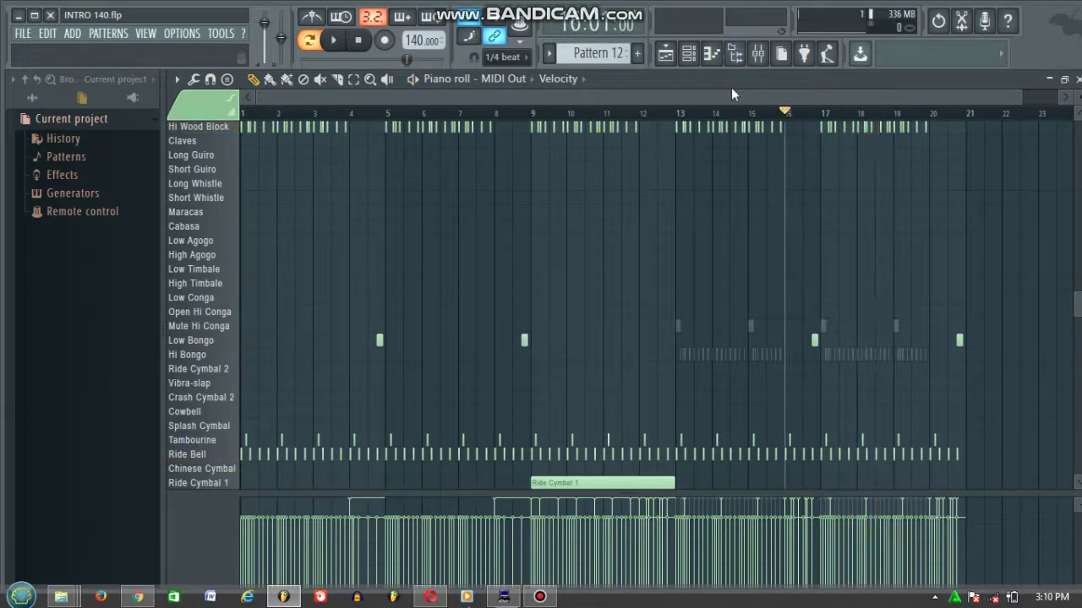
scroll(932, 126, "up", 5)
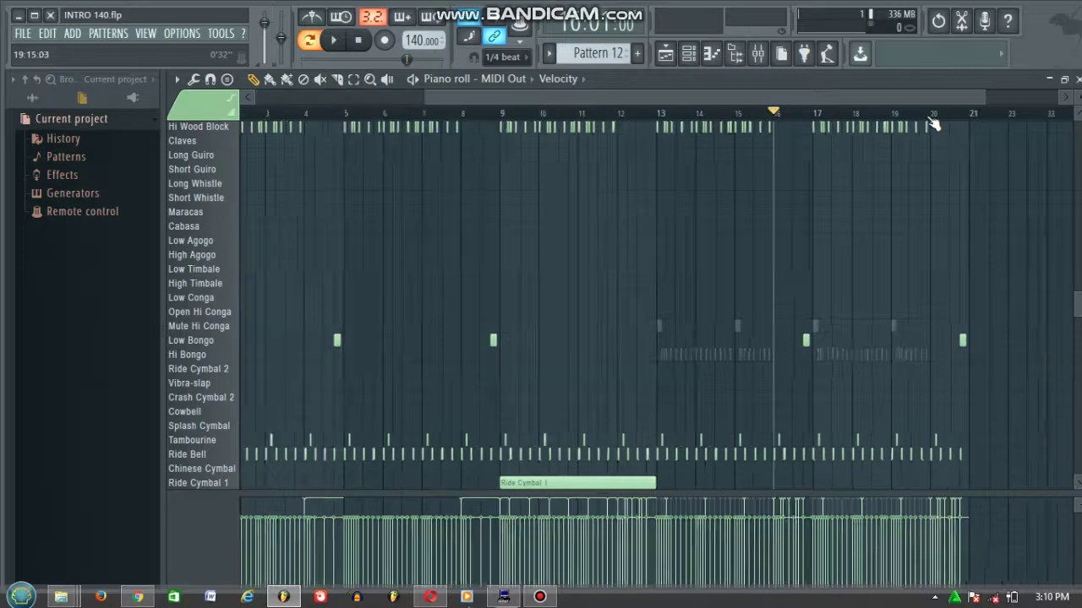
Play the pattern from bar 16 with bars 15 to 20 in view and check the channel mutes in the channel rack
scroll(932, 125, "down", 4)
scroll(932, 125, "up", 3)
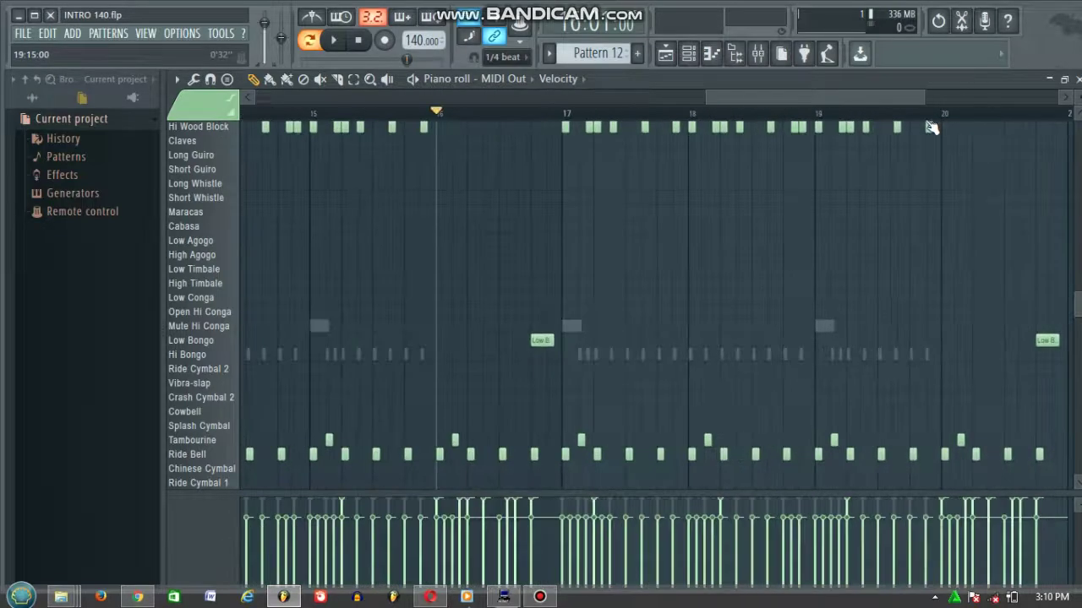
key("space")
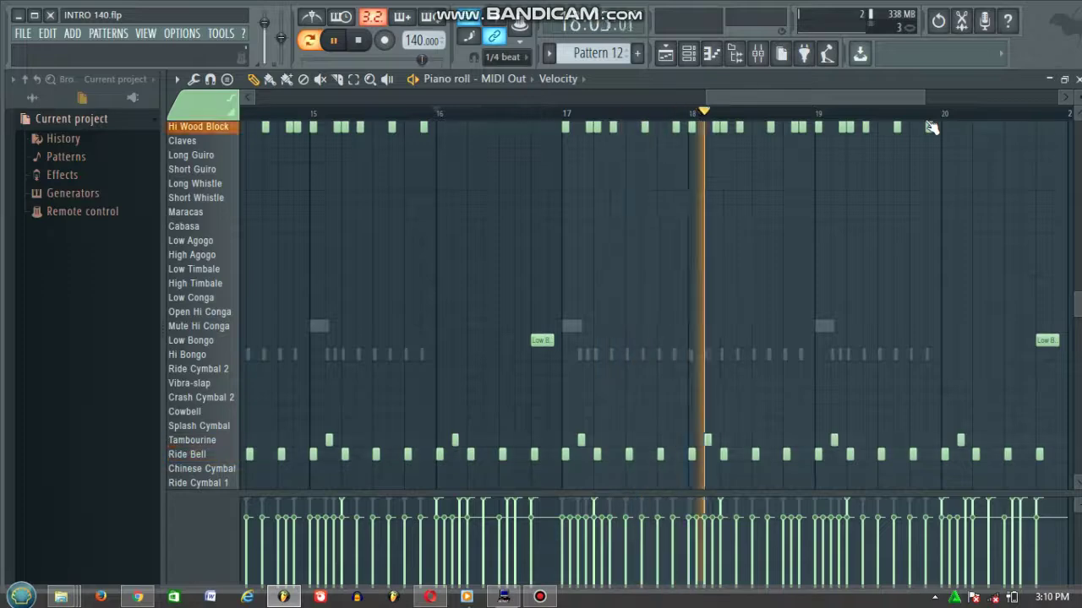
key("space")
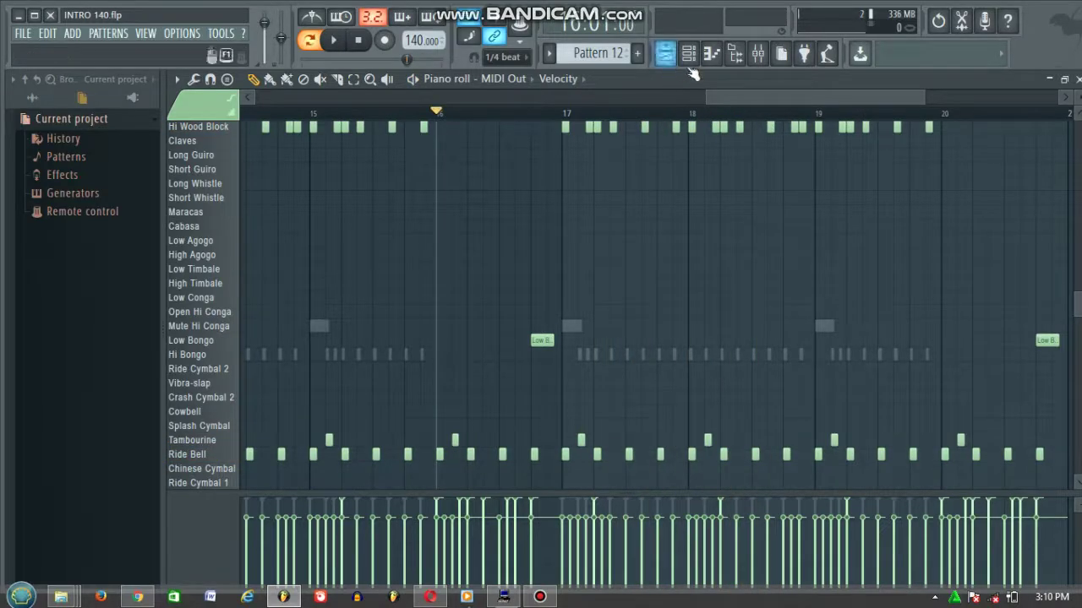
left_click(711, 52)
key("space")
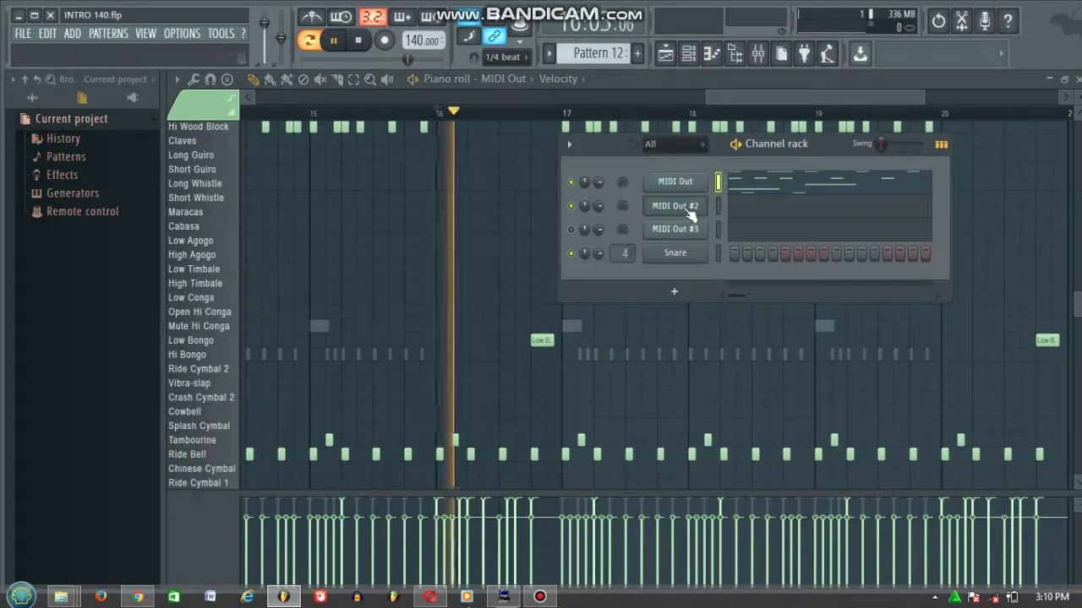
key("space")
Set the playback position to bar 17 and play the pattern from there, restarting it to compare the section
left_click(564, 113)
key("space")
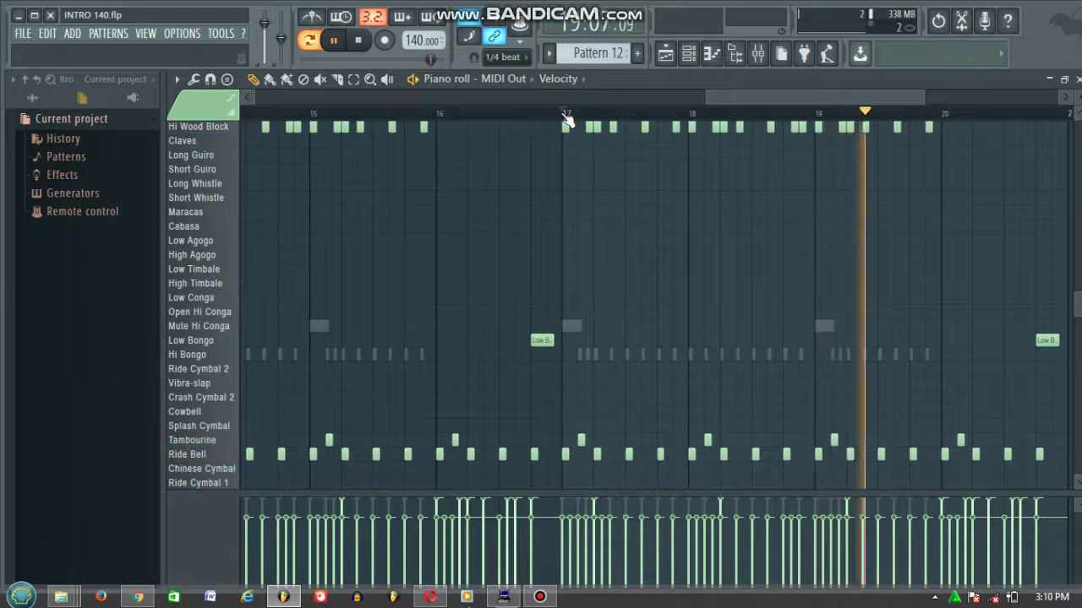
key("space")
key("space")
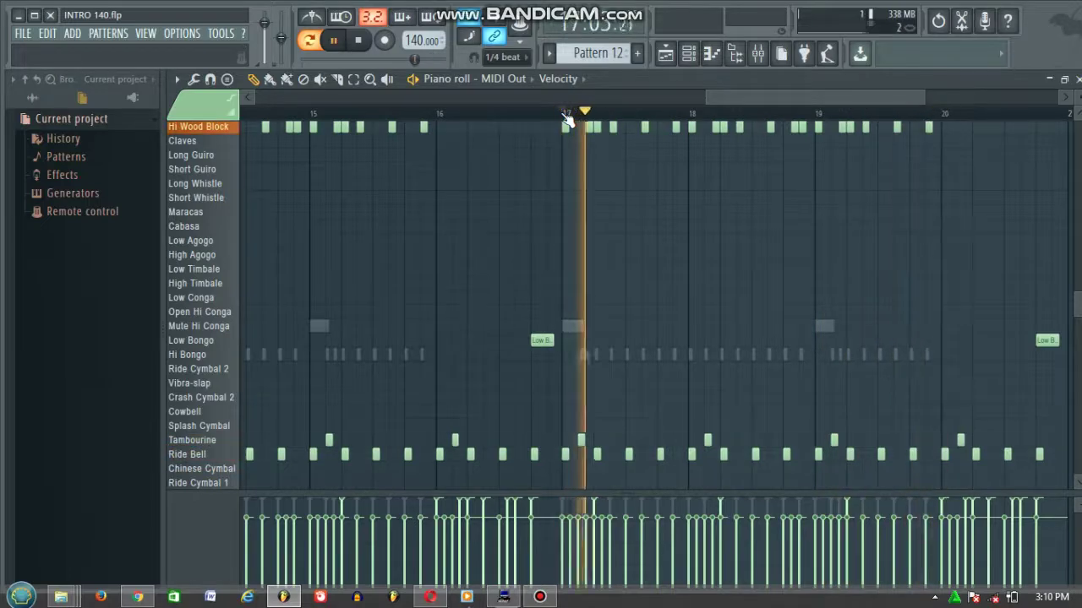
key("space")
key("space")
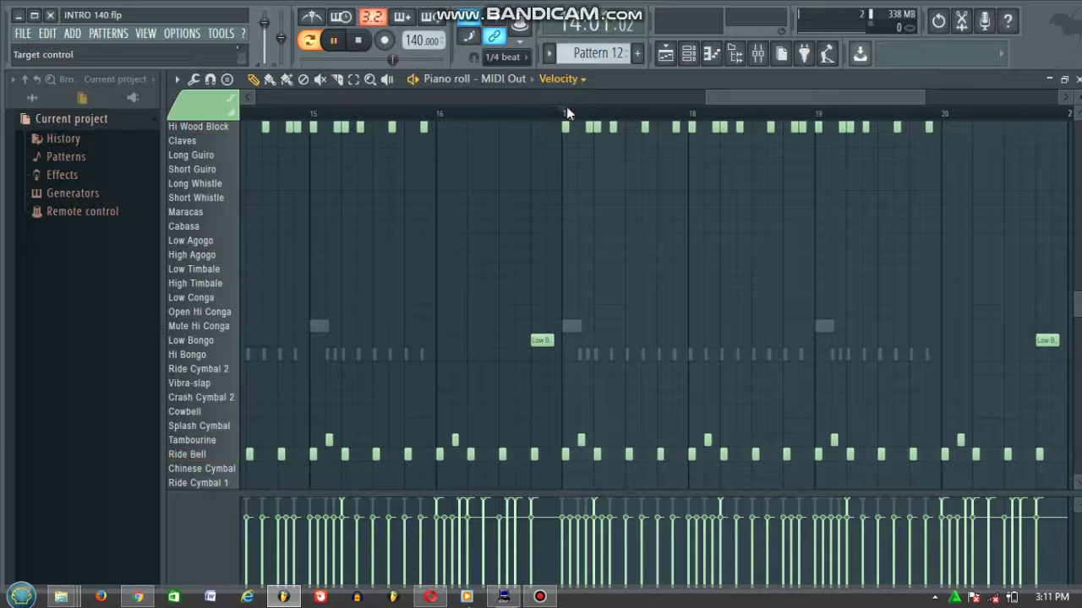
Examine the percussion rows from bar 13 to bar 20, from the wood block down to the sticks and High Q, and stop playback
scroll(553, 114, "down", 2)
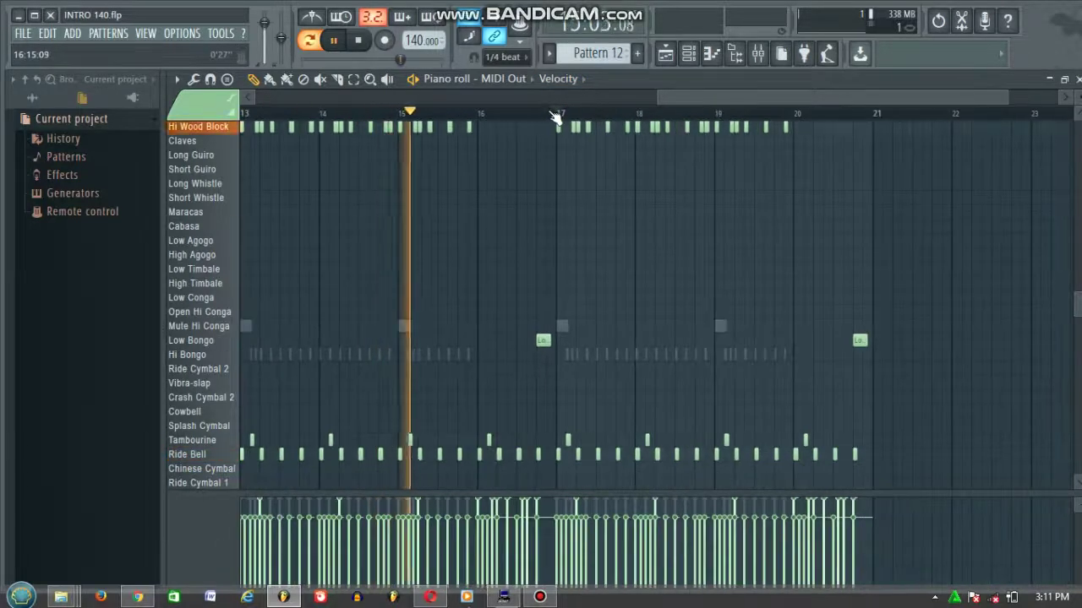
scroll(576, 247, "down", 6)
scroll(574, 228, "up", 6)
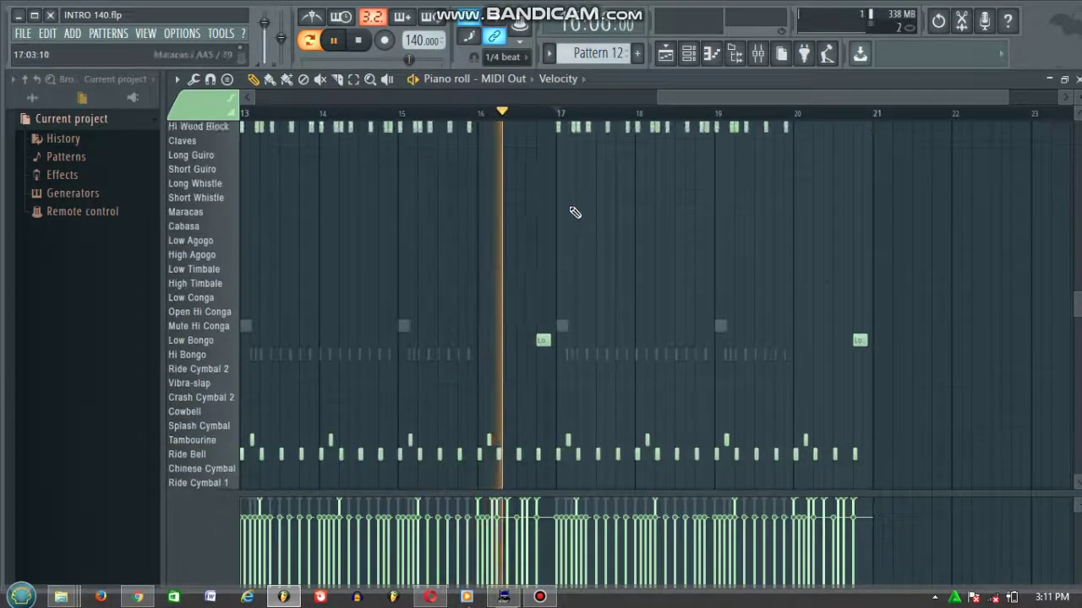
scroll(574, 205, "down", 6)
scroll(574, 200, "down", 6)
scroll(575, 200, "up", 11)
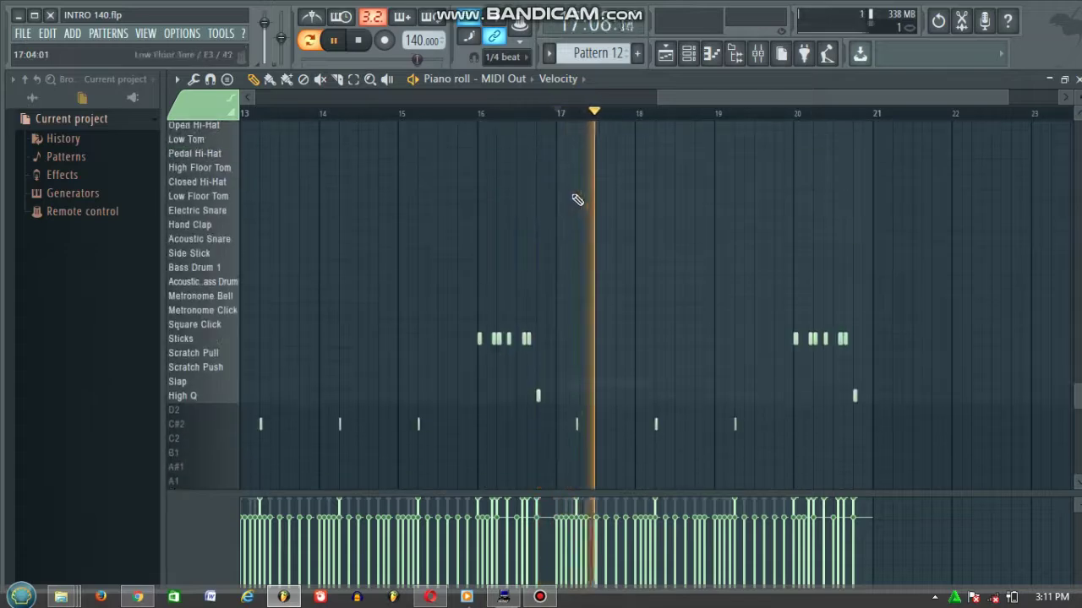
scroll(575, 198, "up", 6)
key("space")
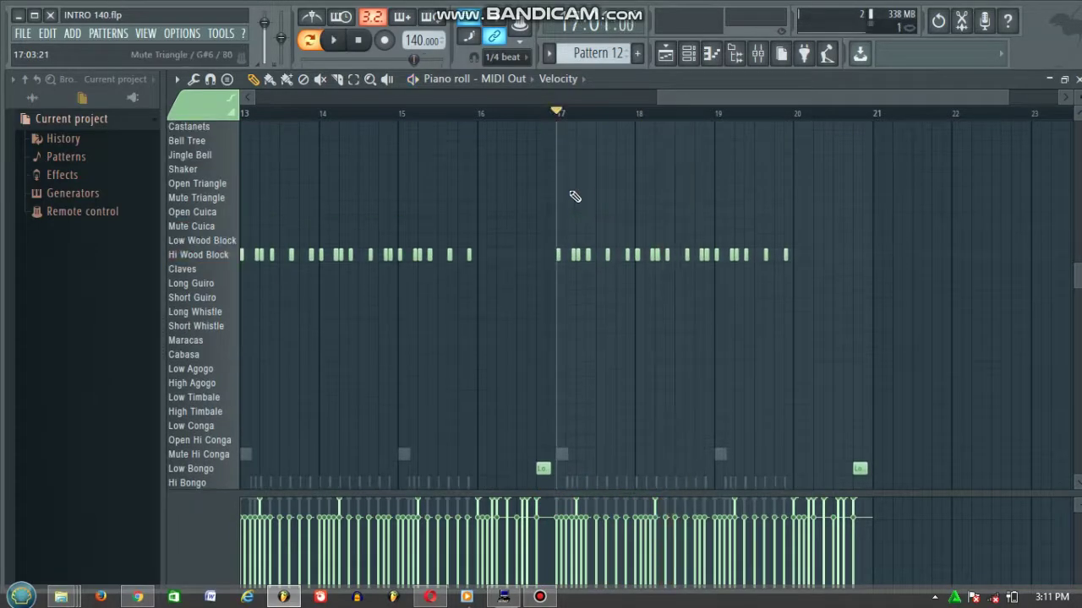
Minimize the FL Studio and Opera windows, refreshing the desktop, and switch to One Man Band
left_click(20, 14)
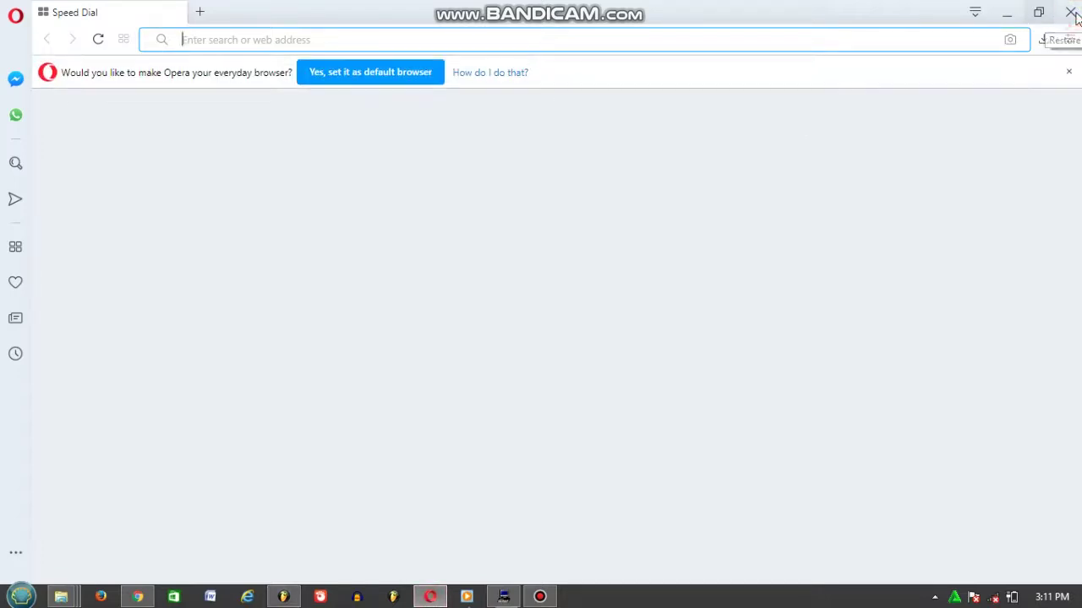
left_click(1008, 17)
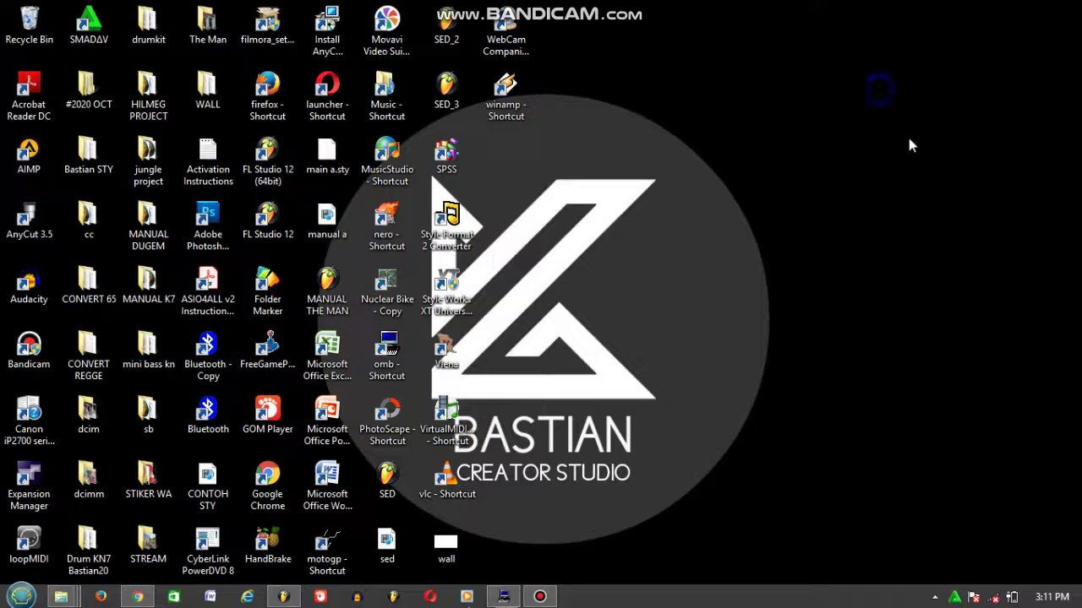
right_click(880, 92)
left_click(918, 138)
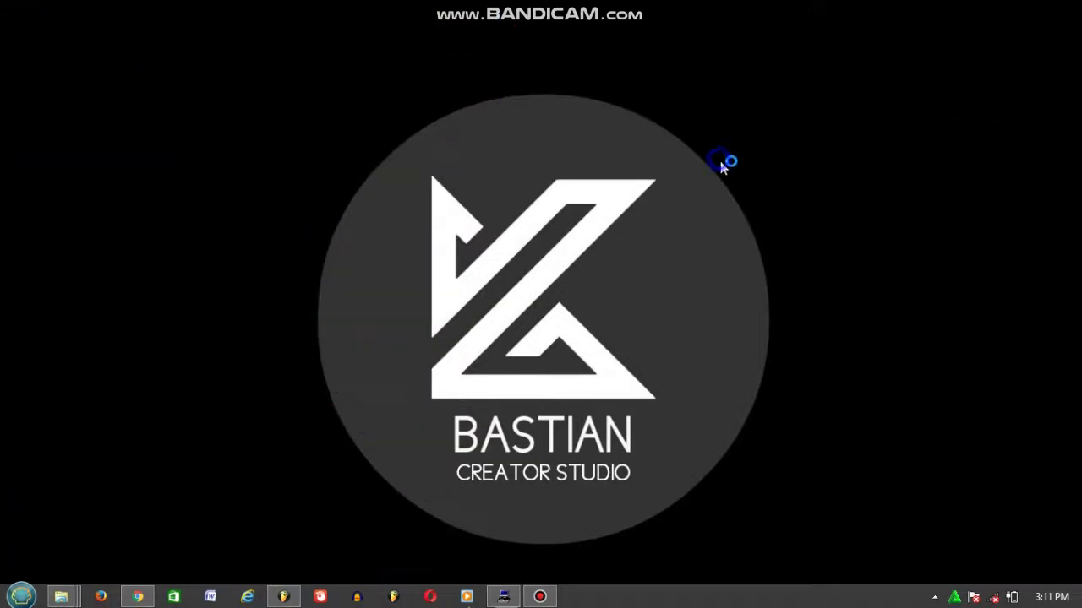
right_click(720, 161)
left_click(756, 208)
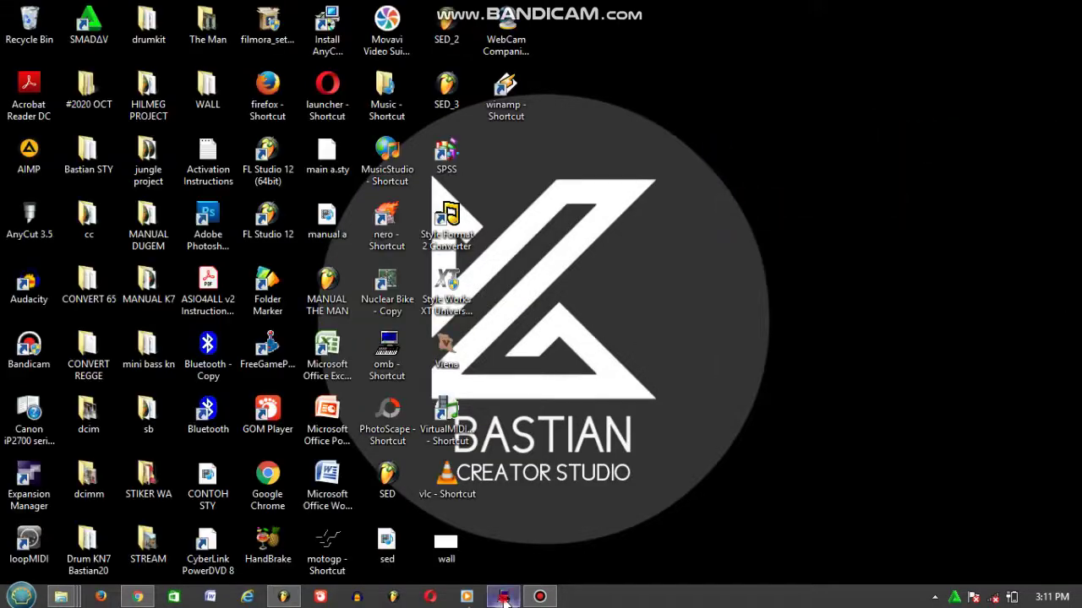
left_click(517, 596)
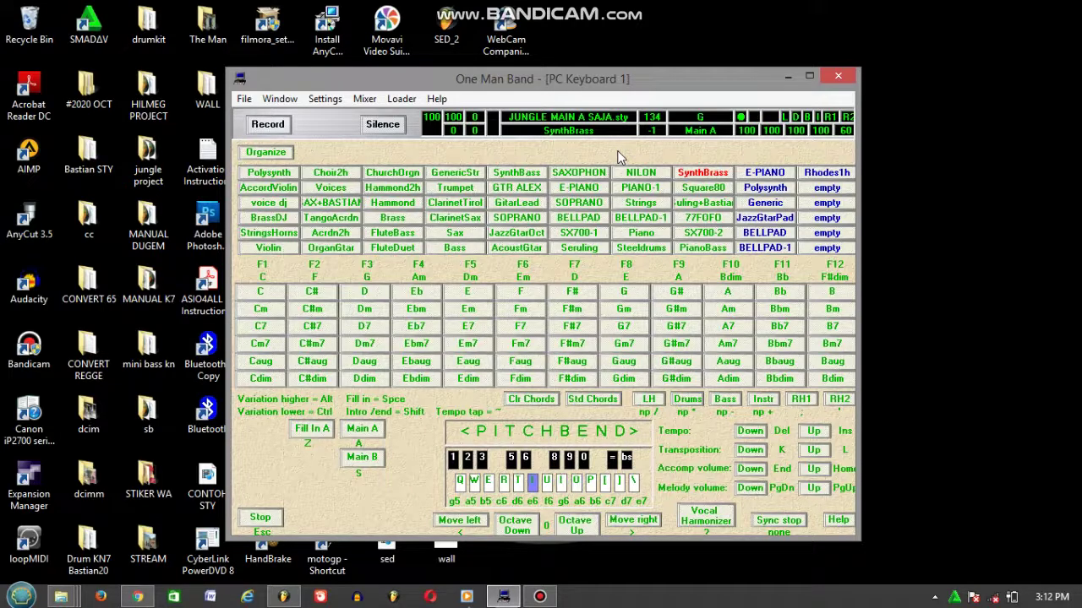
Play a SynthBrass melody over the JUNGLE MAIN A SAJA.sty accompaniment, trigger a fill-in and stop the style
key("r")
key("q")
key("1")
key("t")
key("o")
key("i")
key("u")
key("y")
key("e")
key("space")
key("Escape")
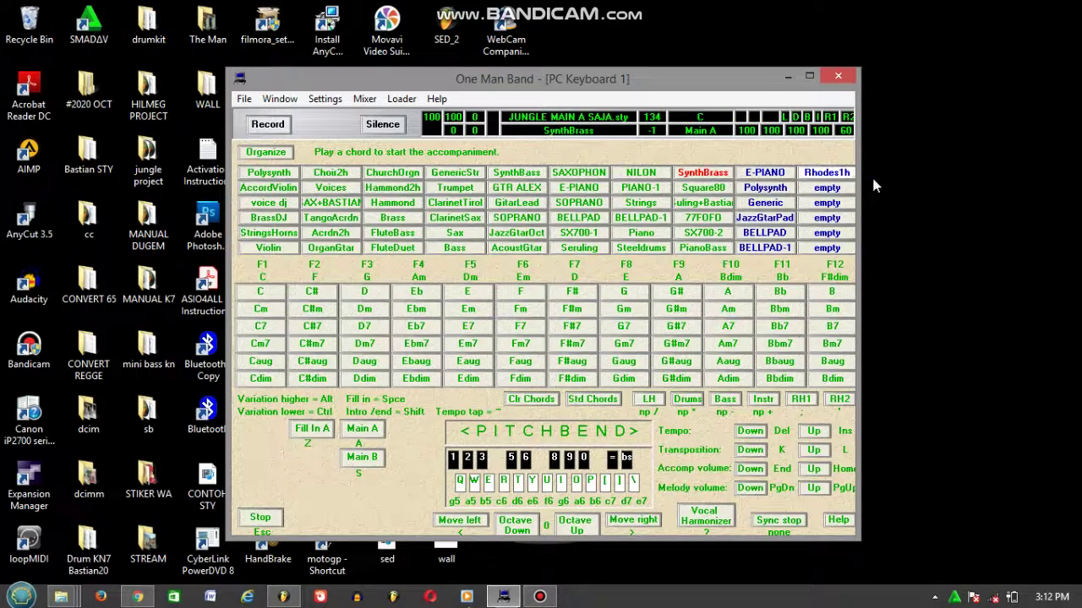